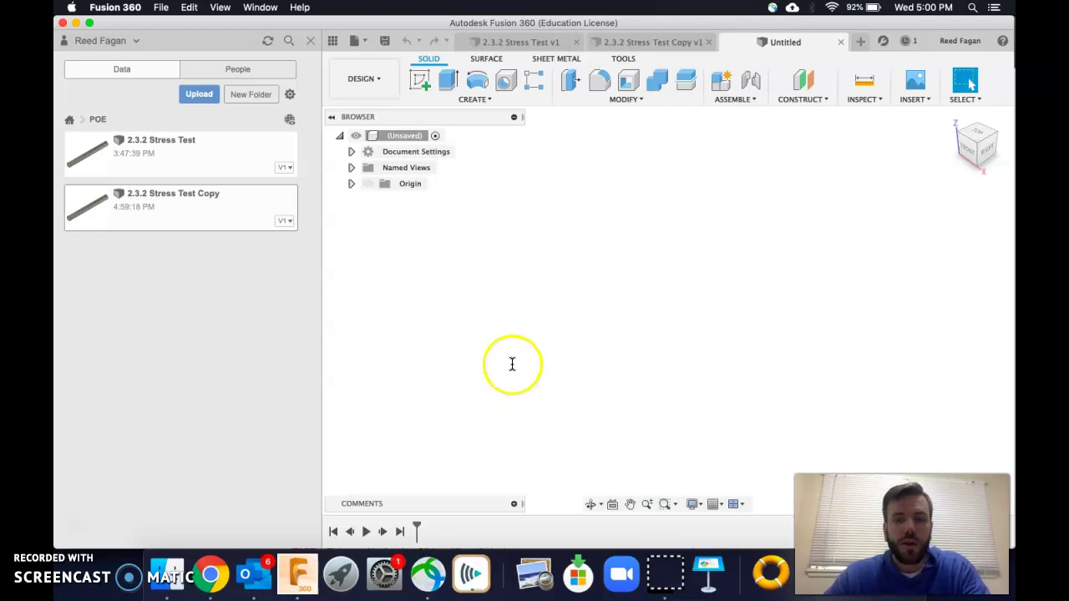
# Switch from the empty Fusion 360 design to Chrome, showing the class Classwork page
pyautogui.press('super+Tab')
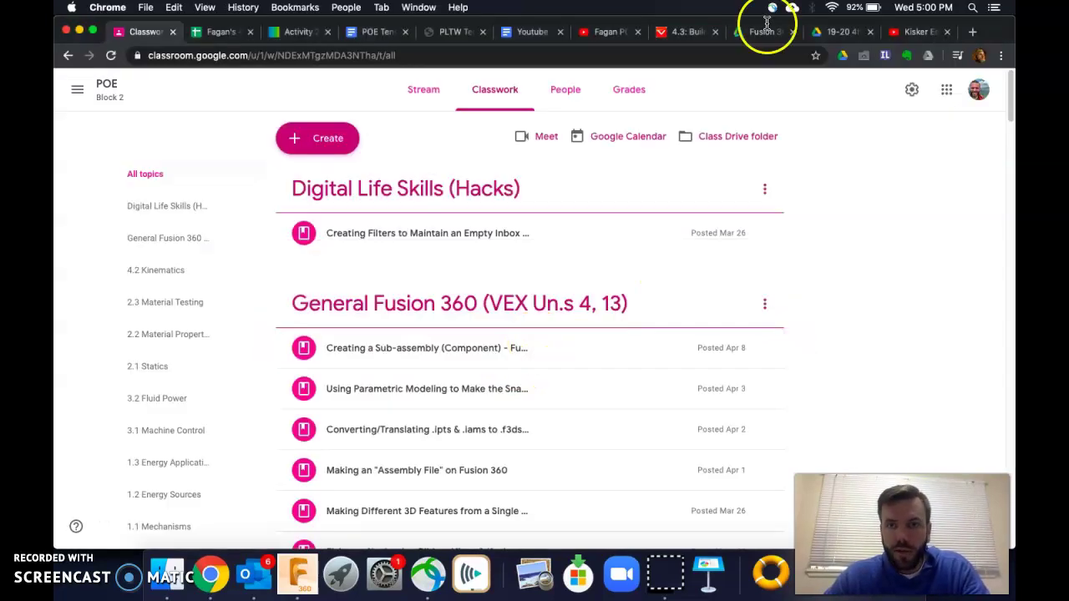
# Review the top of the 'Set up a Static Stress analysis' help page, then return to Fusion 360
pyautogui.click(765, 32)
pyautogui.scroll(3, 492, 88)
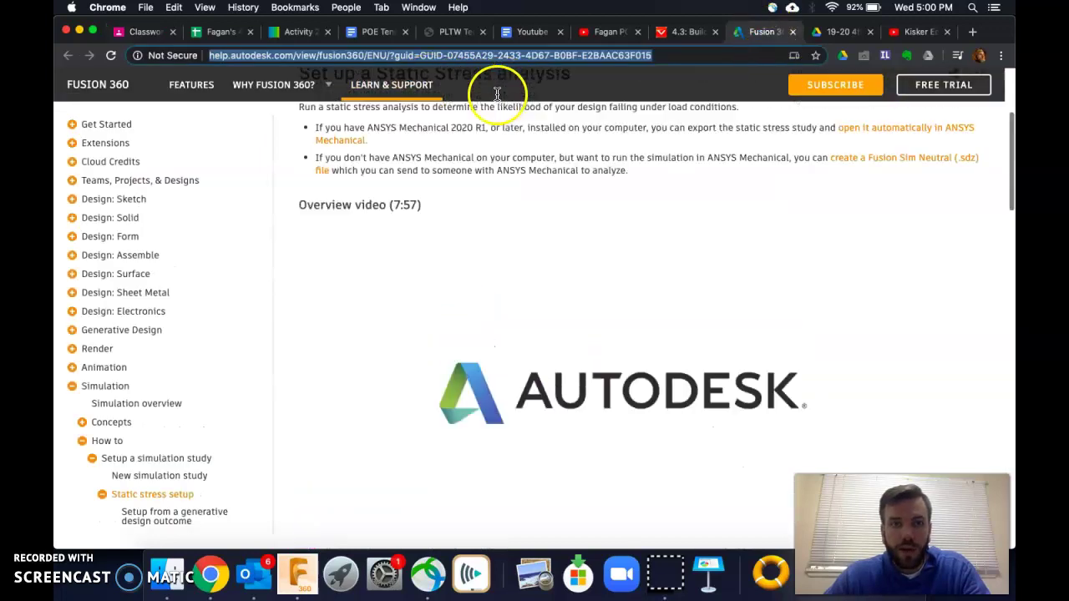
pyautogui.scroll(3, 538, 187)
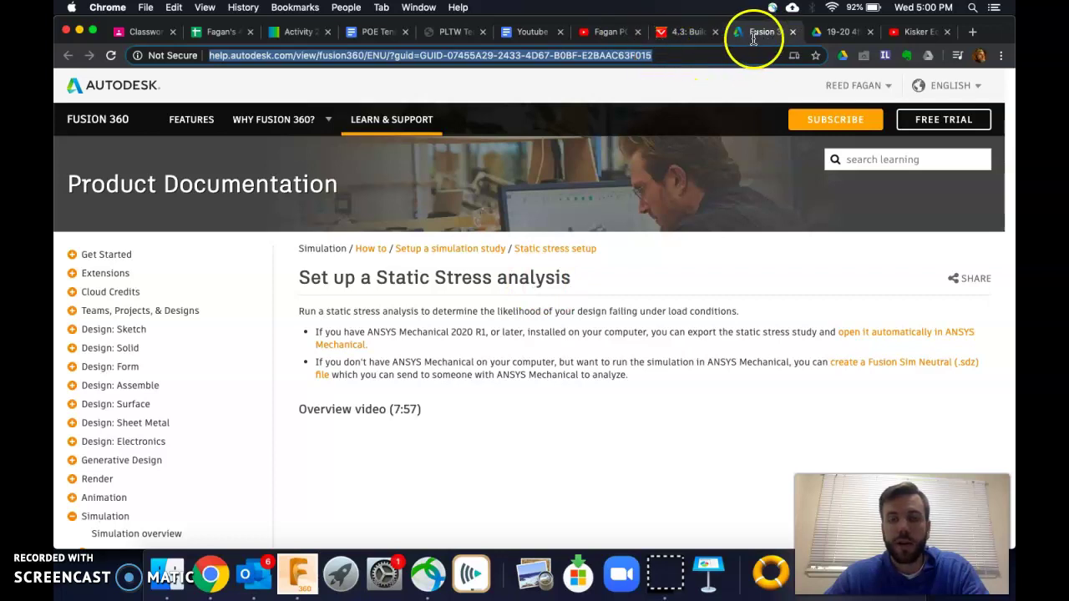
pyautogui.press('super+Tab')
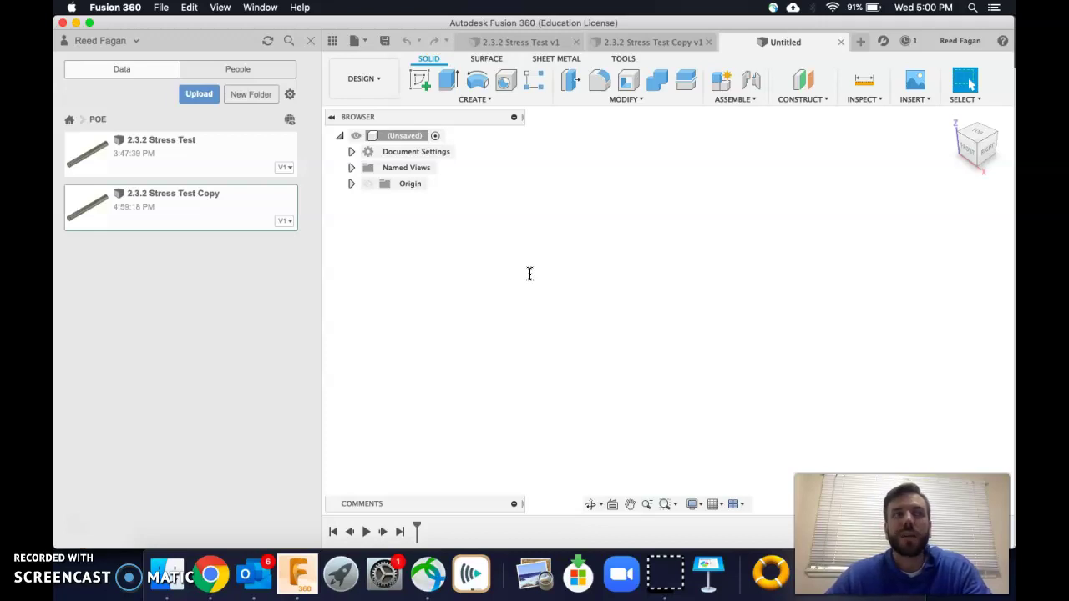
# Start a cylinder on the origin plane, centred at the origin, with 1.000 in diameter
pyautogui.click(533, 262)
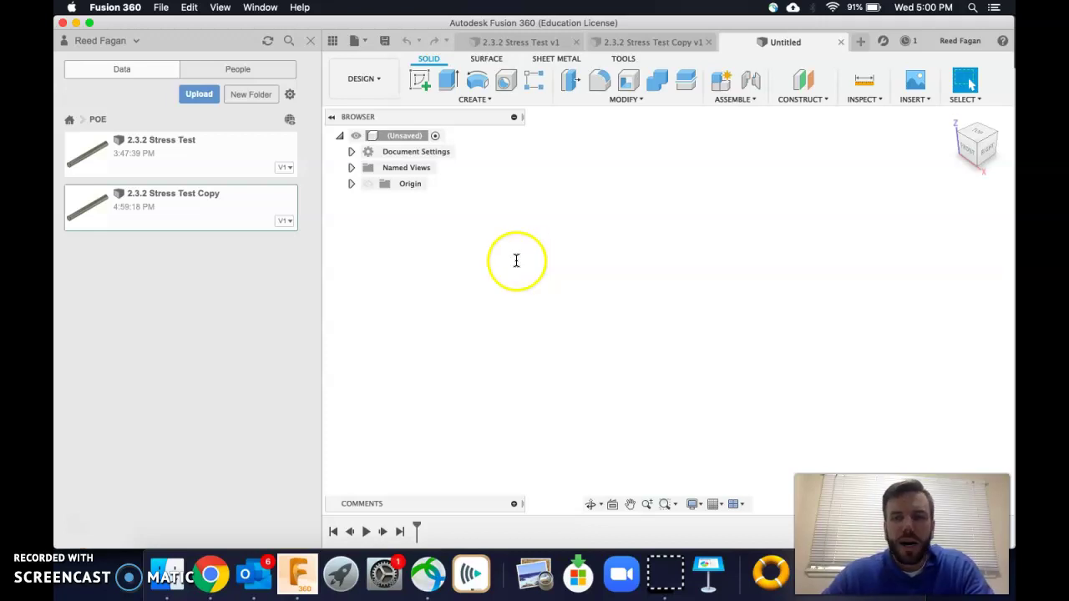
pyautogui.click(490, 100)
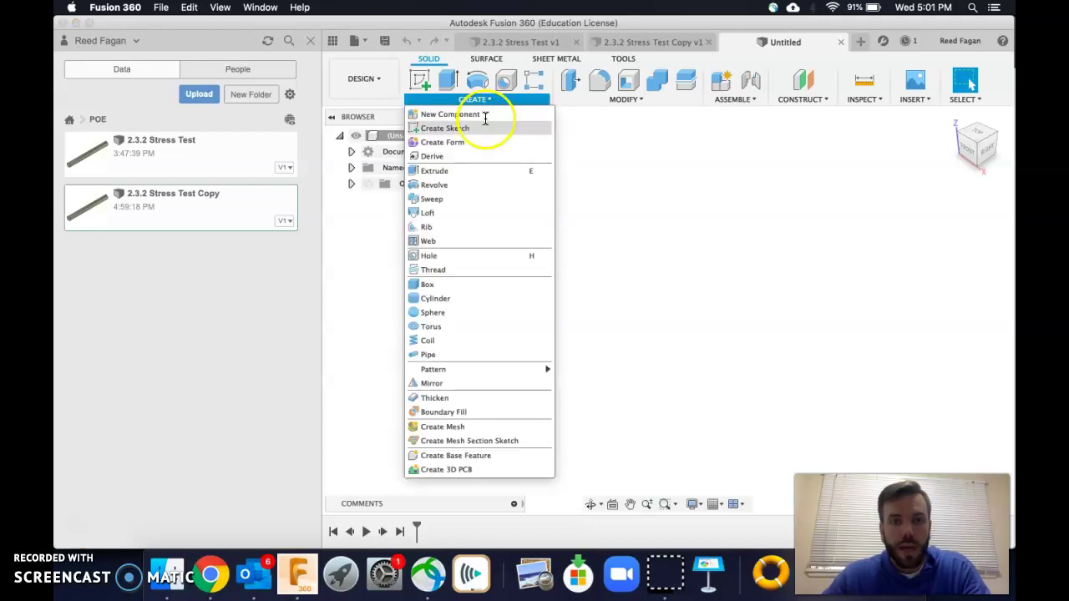
pyautogui.click(451, 297)
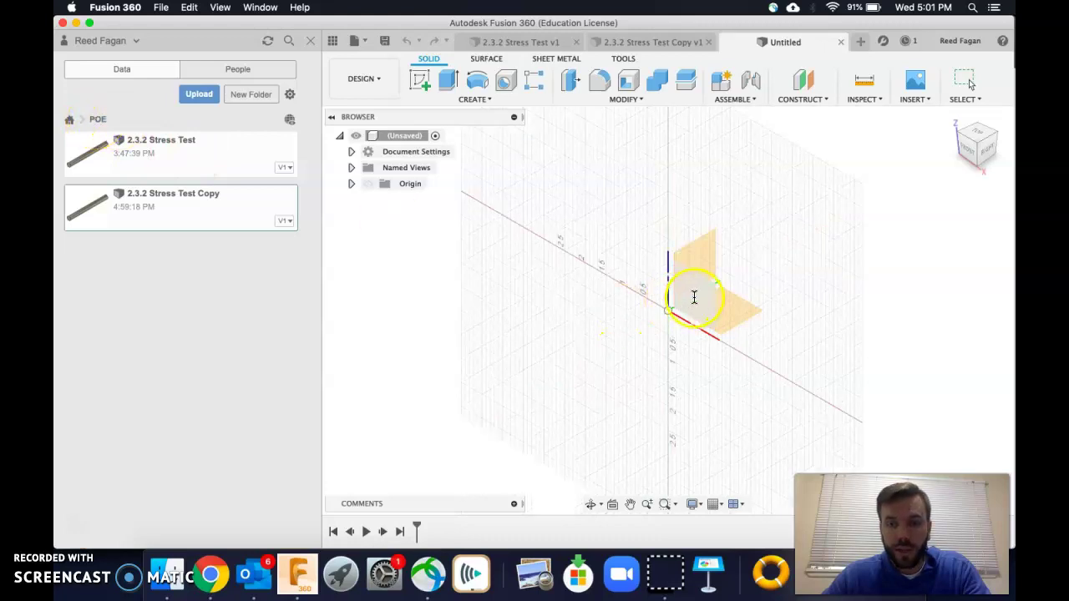
pyautogui.click(697, 294)
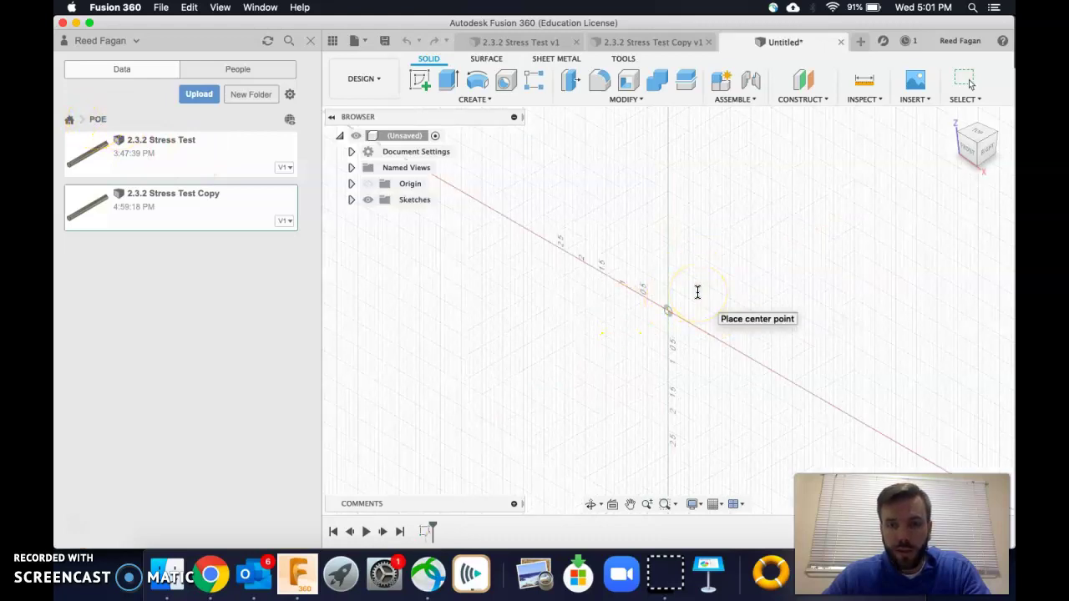
pyautogui.click(698, 288)
pyautogui.click(715, 288)
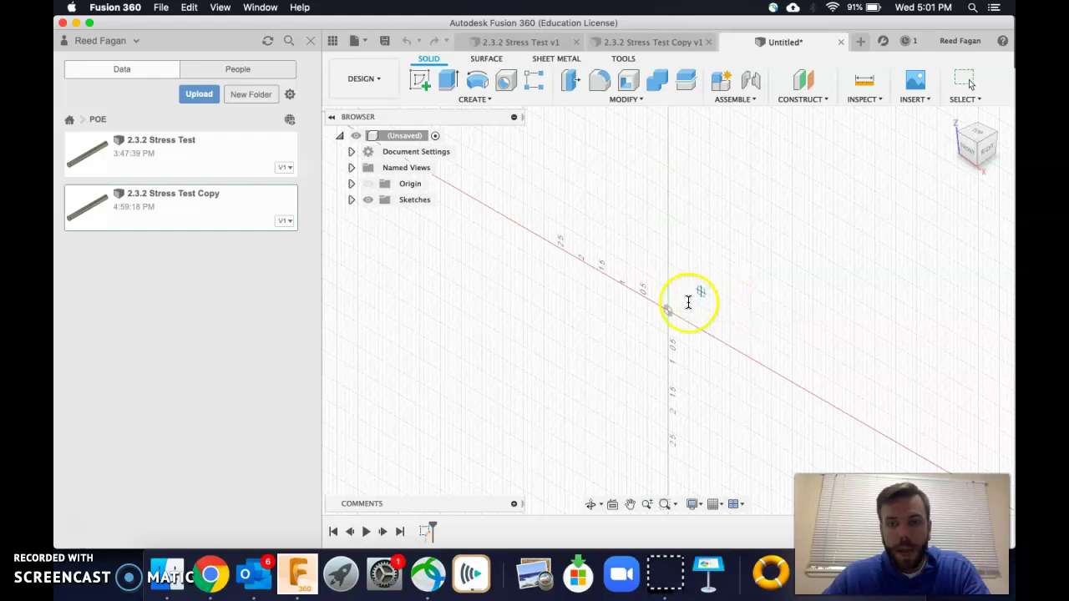
pyautogui.click(667, 312)
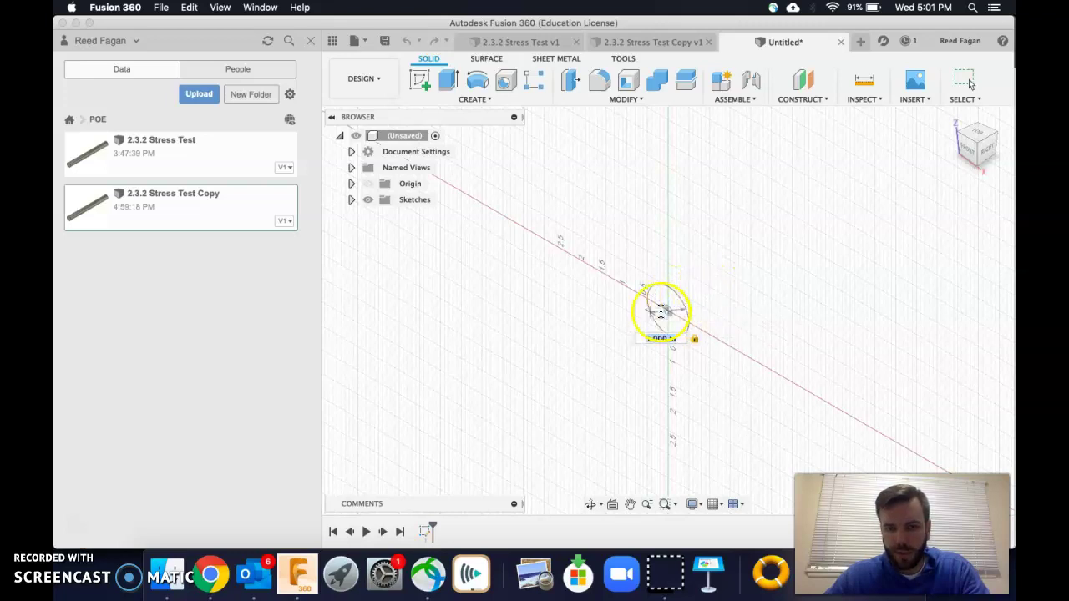
pyautogui.press('Return')
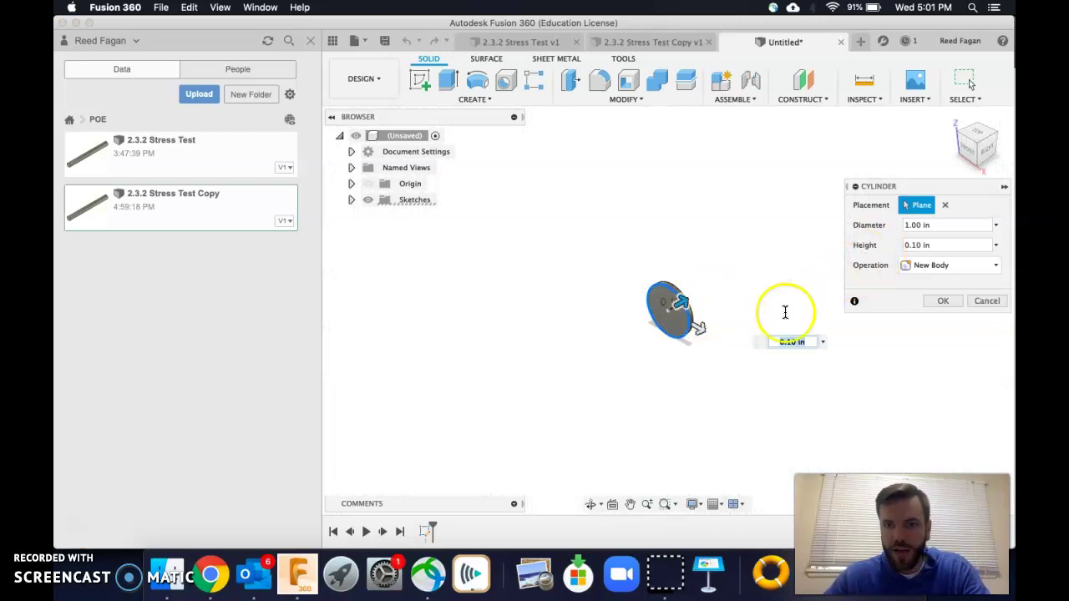
# Give the cylinder a 10 in height to finish the rod body
pyautogui.click(793, 342)
pyautogui.write('10')
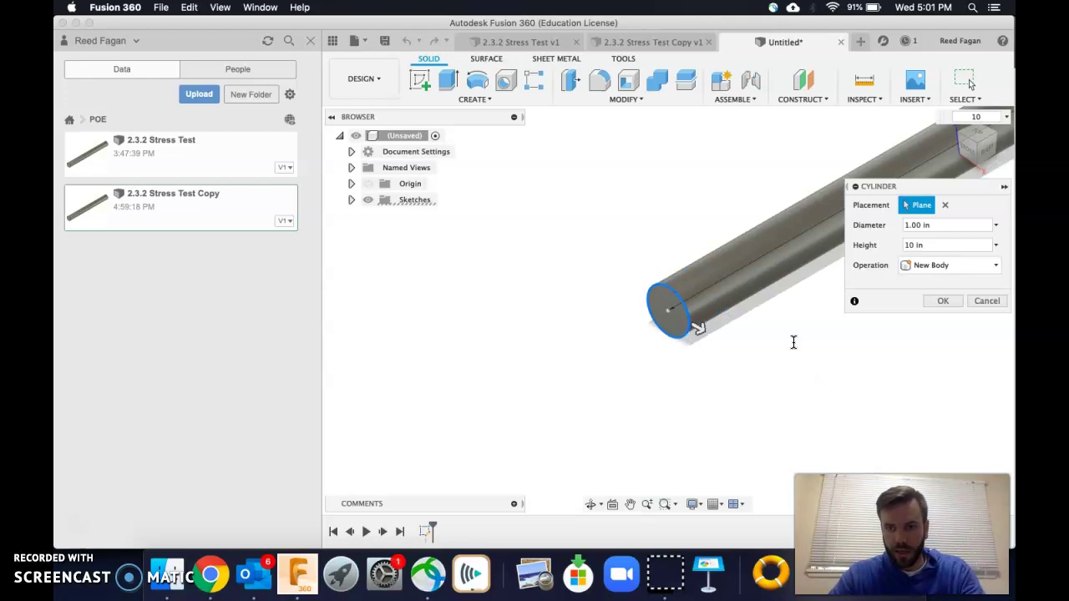
pyautogui.press('Return')
pyautogui.moveTo(816, 329); pyautogui.dragTo(754, 331, button='middle')
pyautogui.moveTo(754, 331); pyautogui.dragTo(563, 406)
pyautogui.press('Escape')
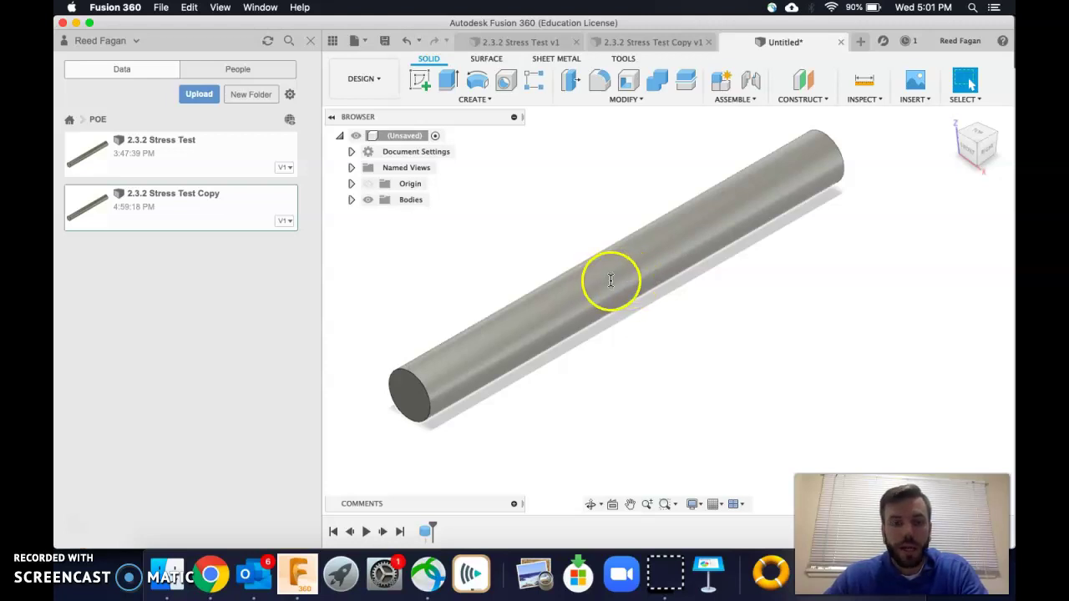
# Open the Physical Material library and scroll to the Metal materials
pyautogui.click(633, 100)
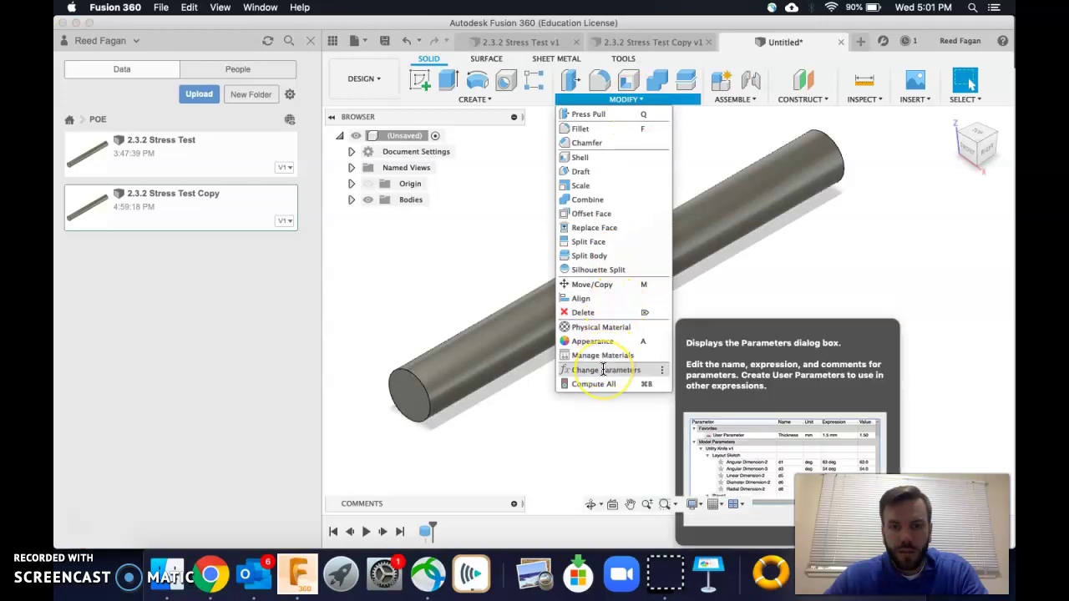
pyautogui.click(597, 327)
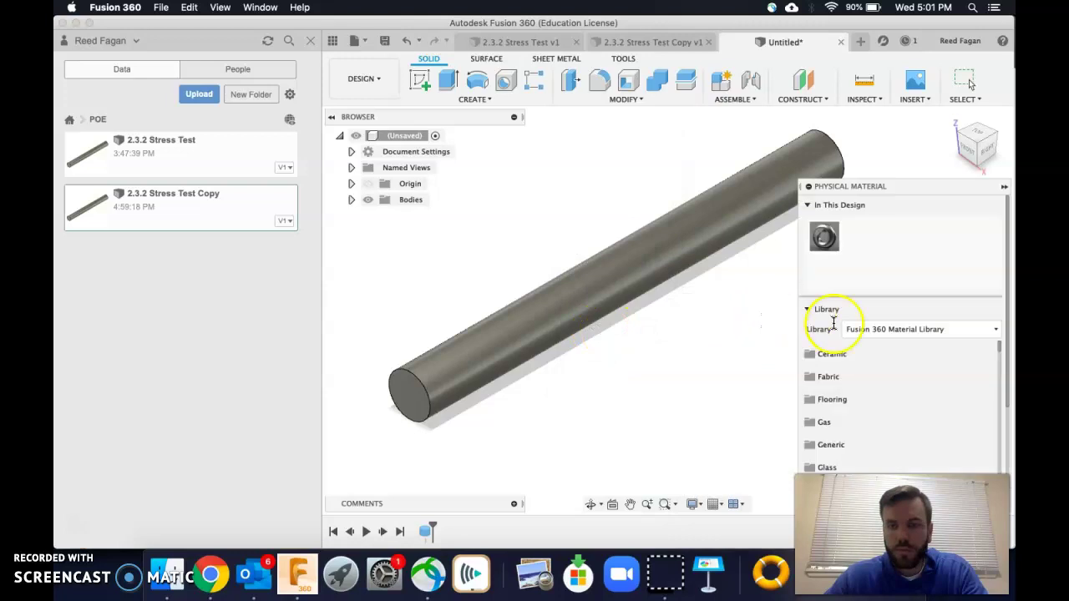
pyautogui.scroll(-3, 1001, 347)
pyautogui.scroll(-3, 1001, 350)
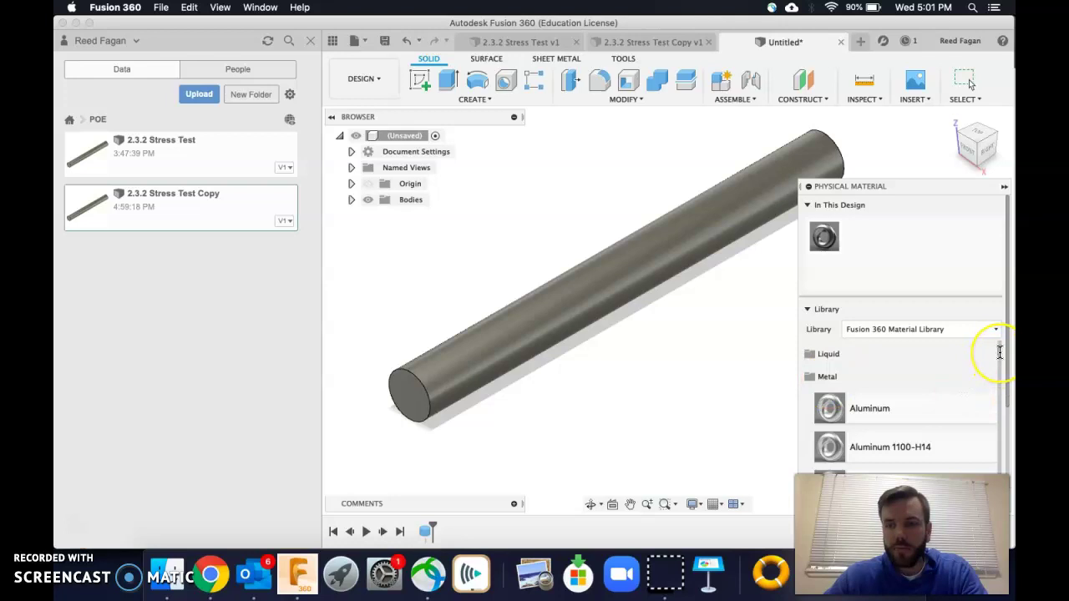
pyautogui.scroll(-1, 999, 352)
pyautogui.scroll(-10, 1001, 354)
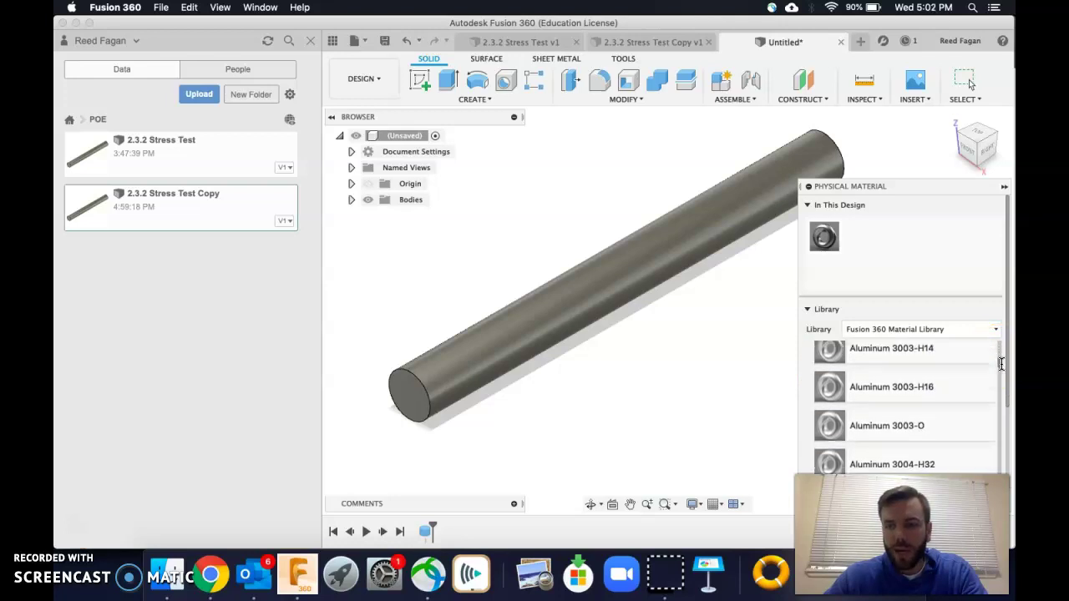
pyautogui.scroll(-2, 1002, 373)
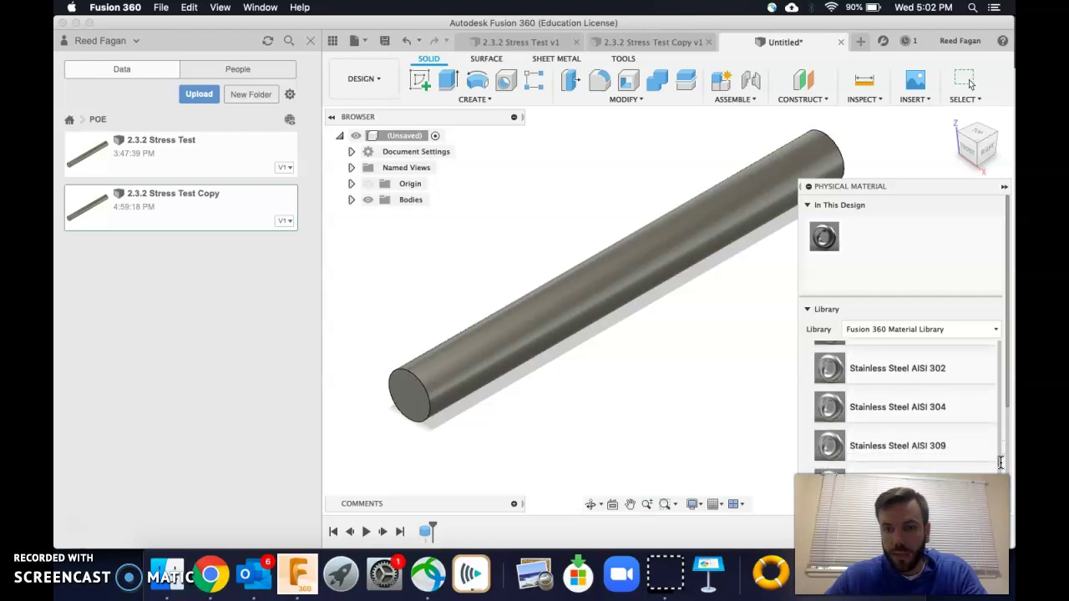
pyautogui.scroll(2, 1000, 458)
pyautogui.scroll(-1, 999, 455)
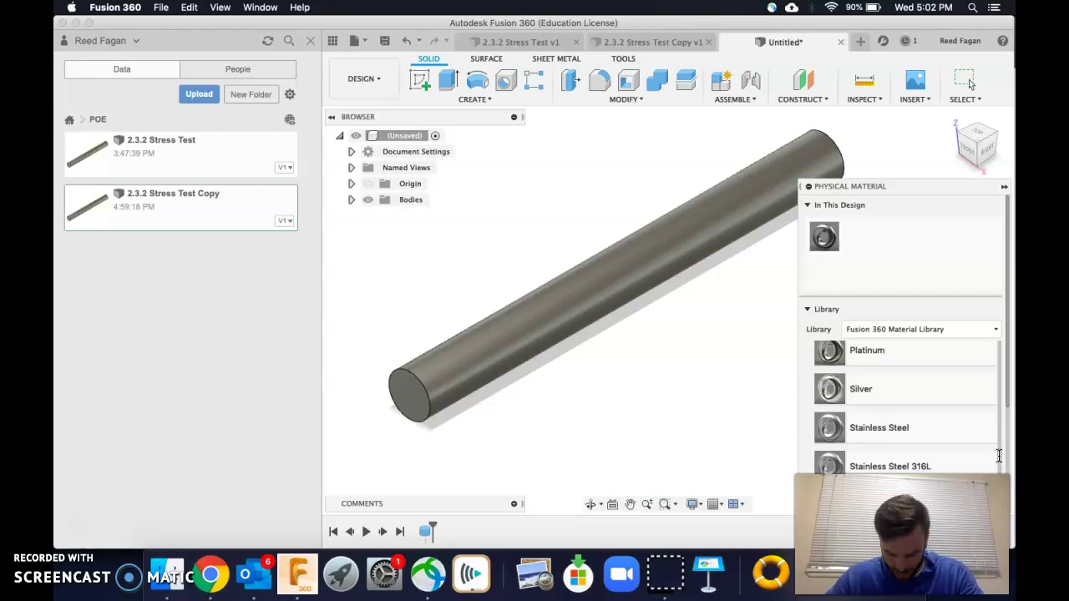
pyautogui.moveTo(999, 456); pyautogui.dragTo(1003, 339)
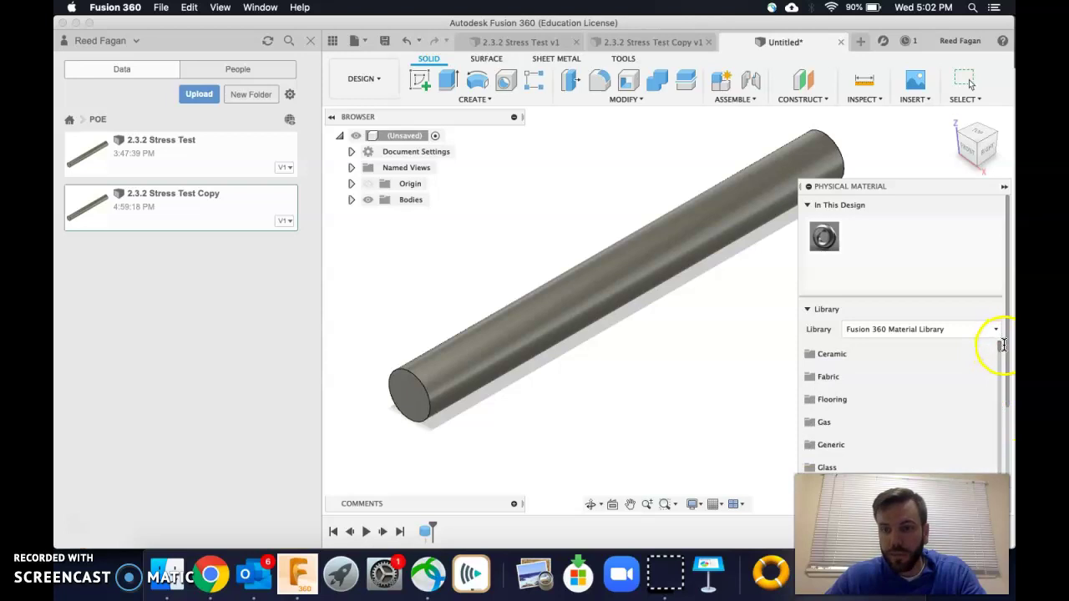
pyautogui.scroll(-6, 1002, 348)
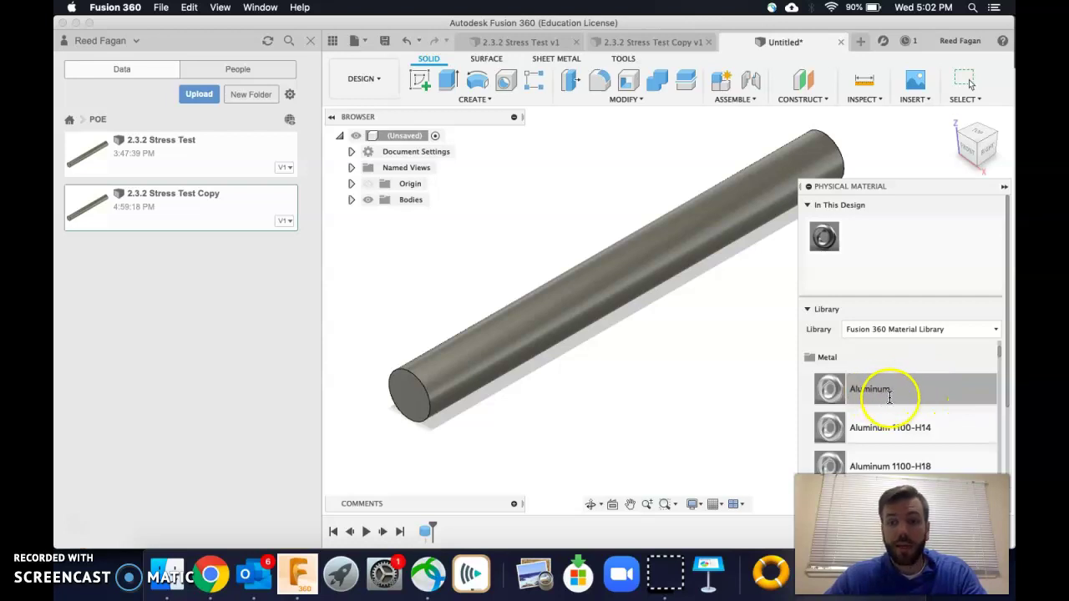
# Drag Aluminum onto the rod and close the material library
pyautogui.moveTo(891, 392); pyautogui.dragTo(798, 222)
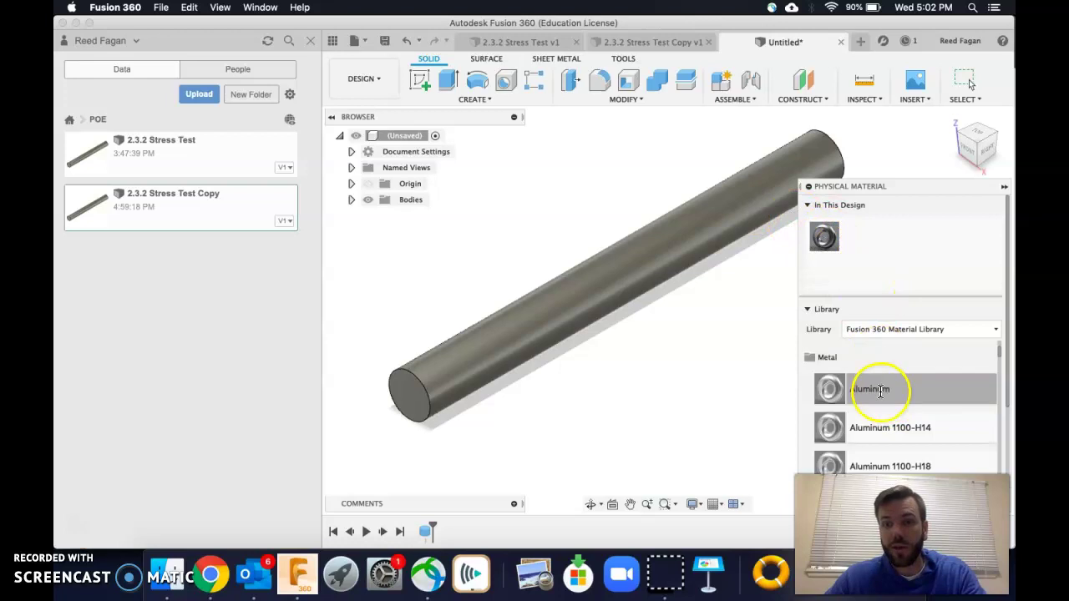
pyautogui.moveTo(881, 391); pyautogui.dragTo(660, 255)
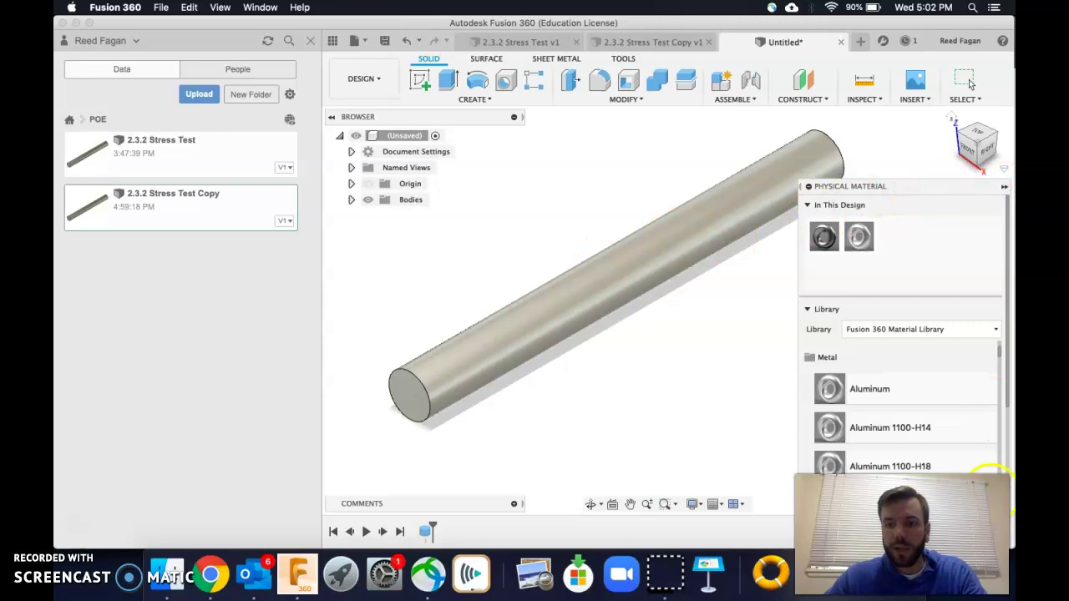
pyautogui.click(968, 80)
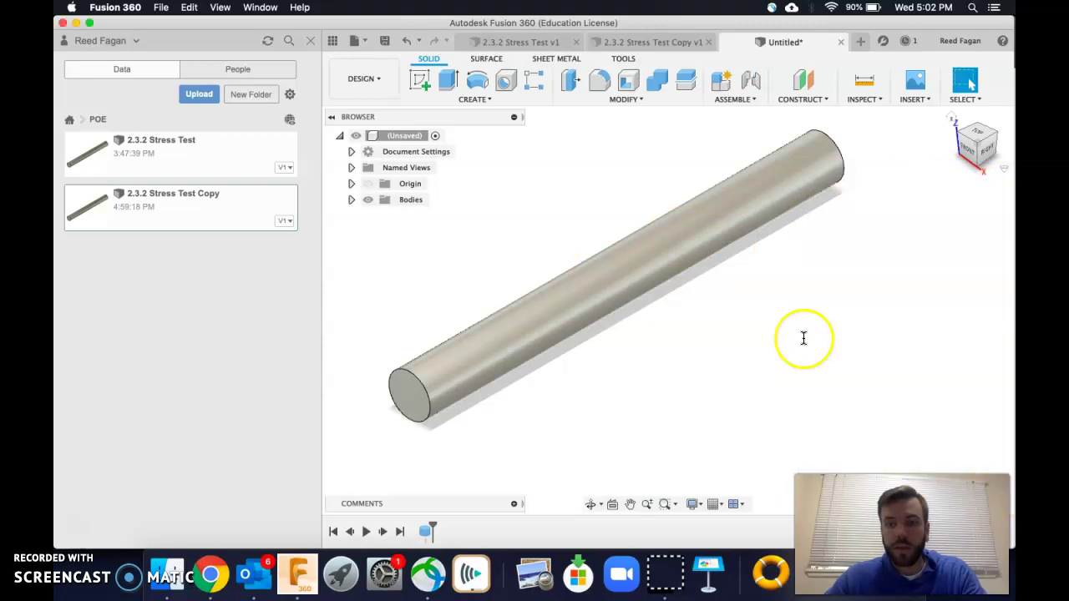
# Expand Bodies and confirm Body1's Properties list Aluminum as its material
pyautogui.click(350, 200)
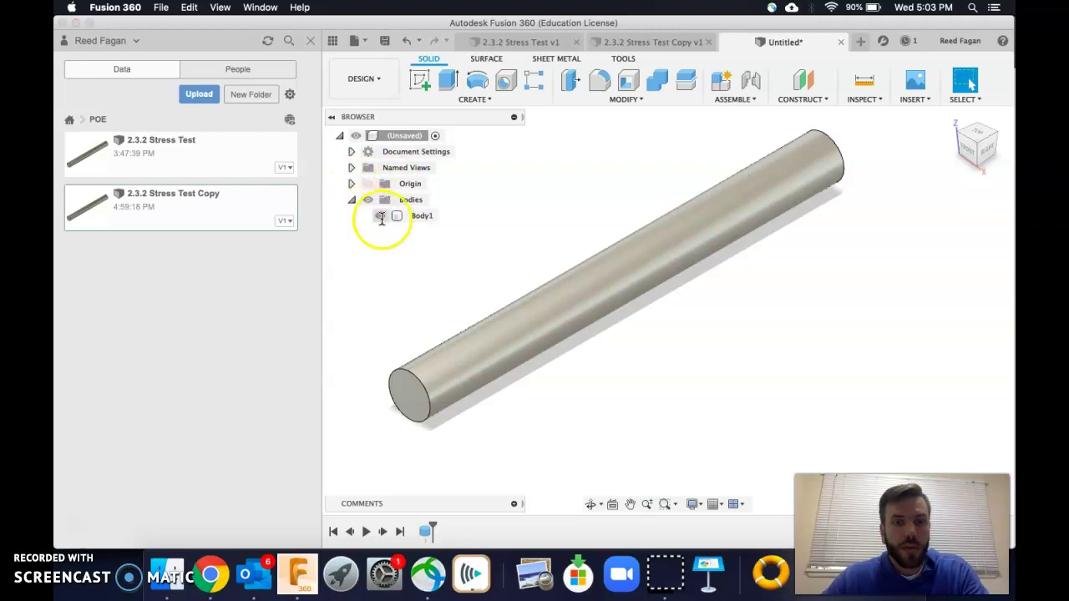
pyautogui.rightClick(416, 219)
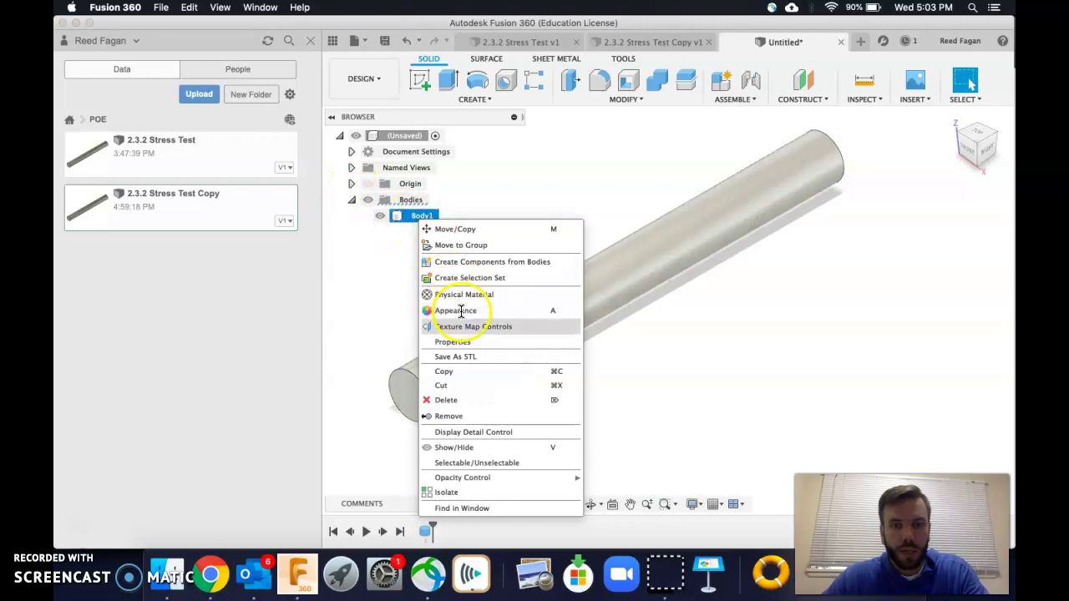
pyautogui.click(457, 341)
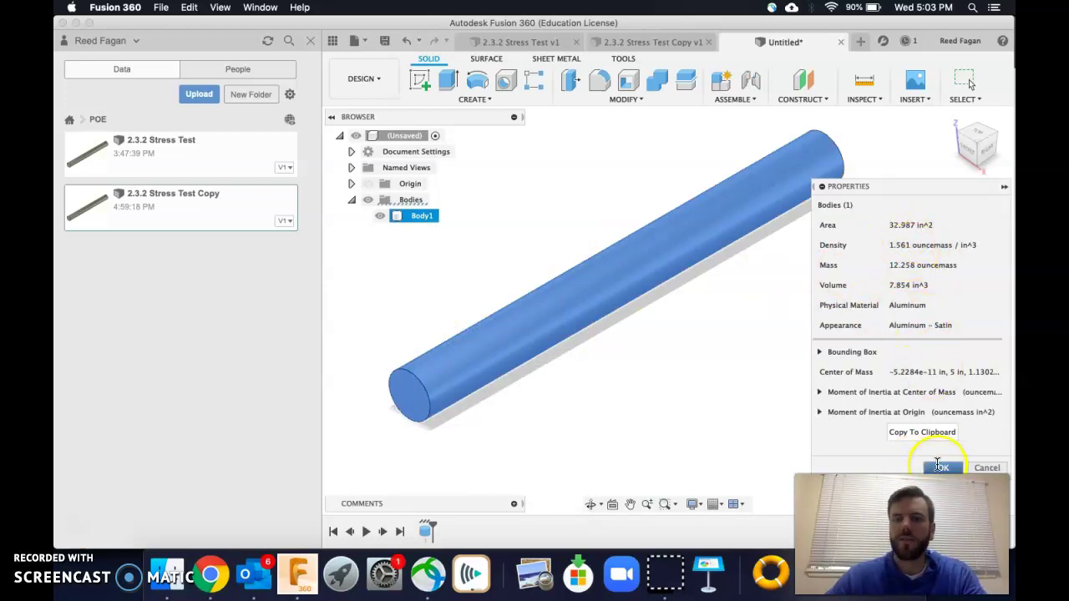
pyautogui.click(942, 468)
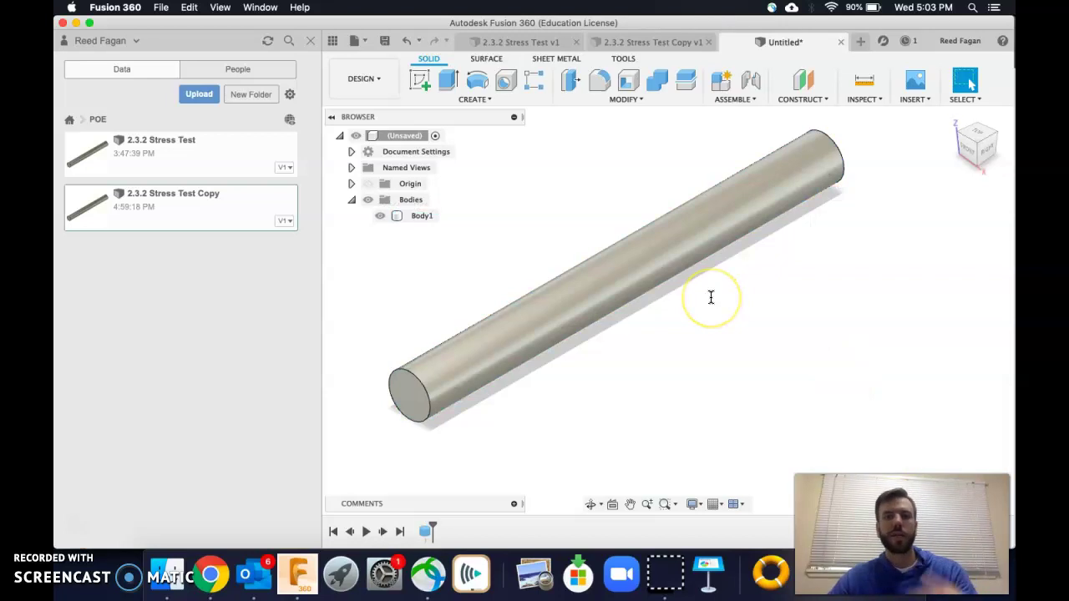
pyautogui.click(666, 295)
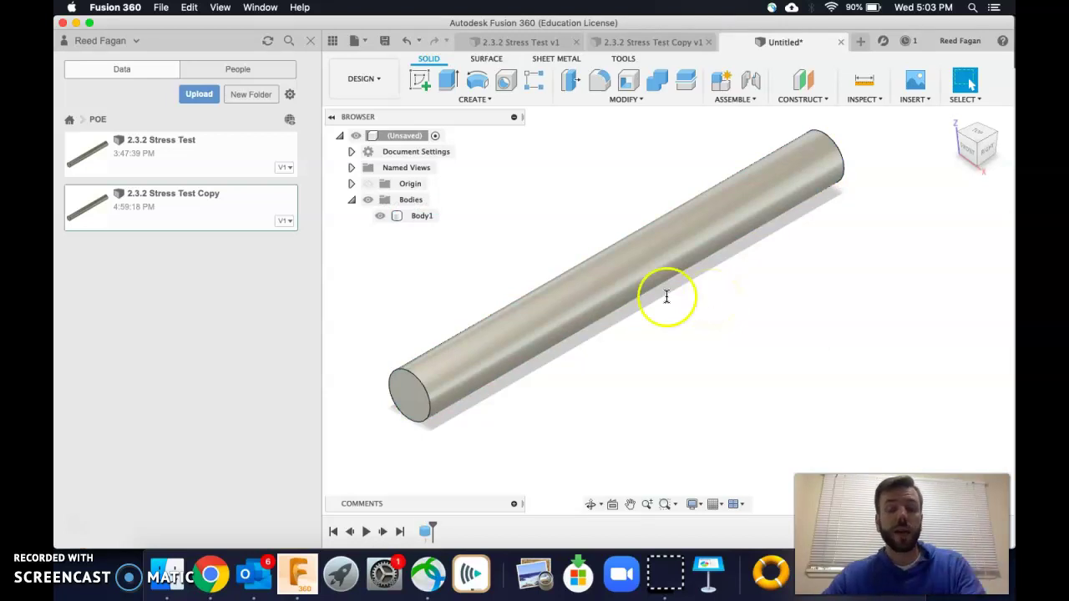
pyautogui.click(616, 282)
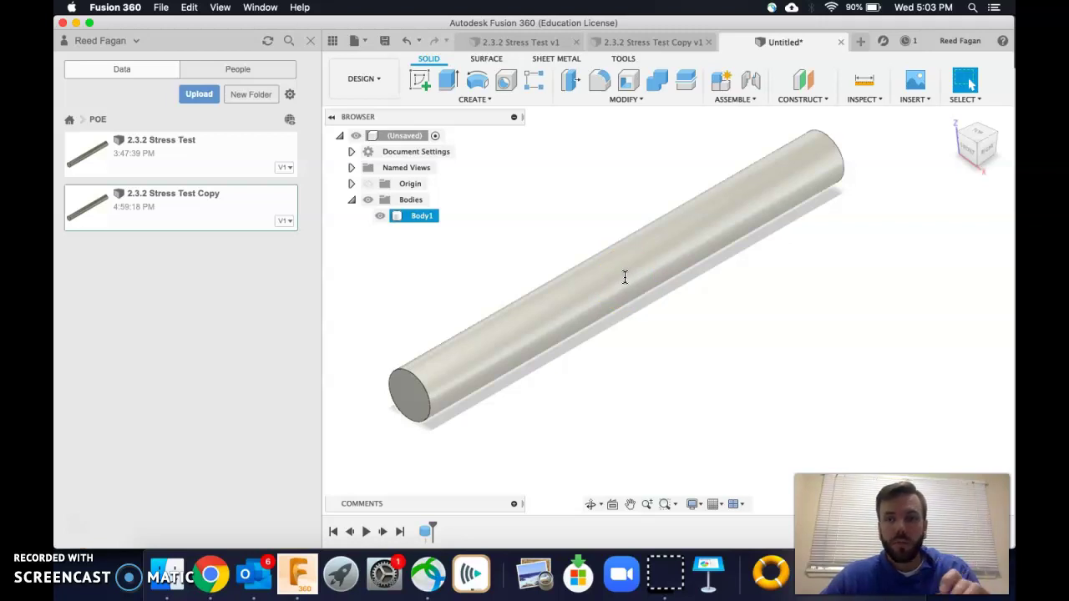
pyautogui.press('Escape')
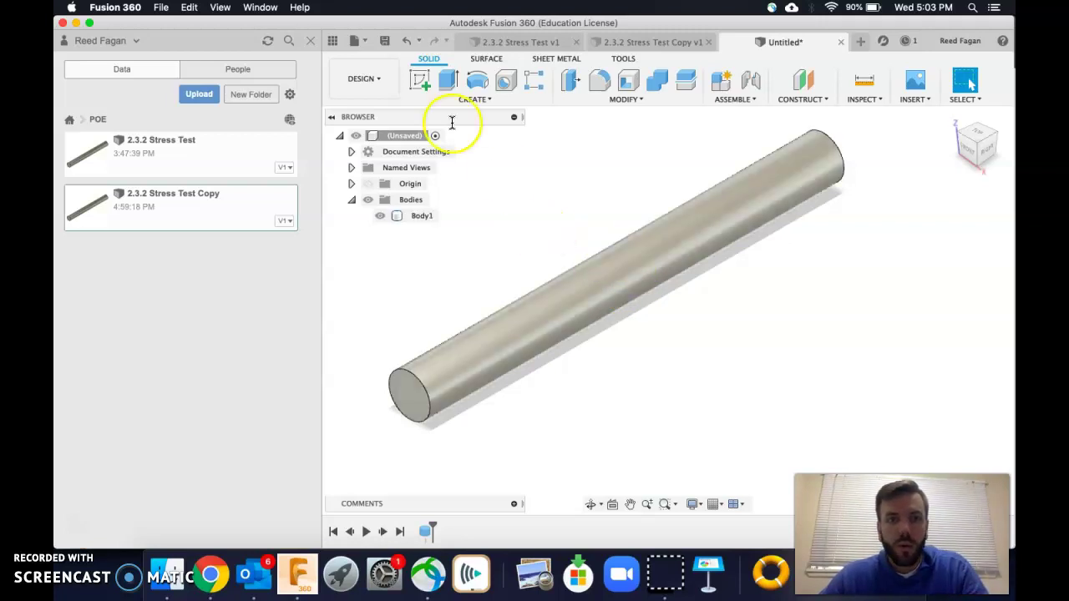
# Switch to the SIMULATION workspace and create Study 1 – Static Stress
pyautogui.click(381, 81)
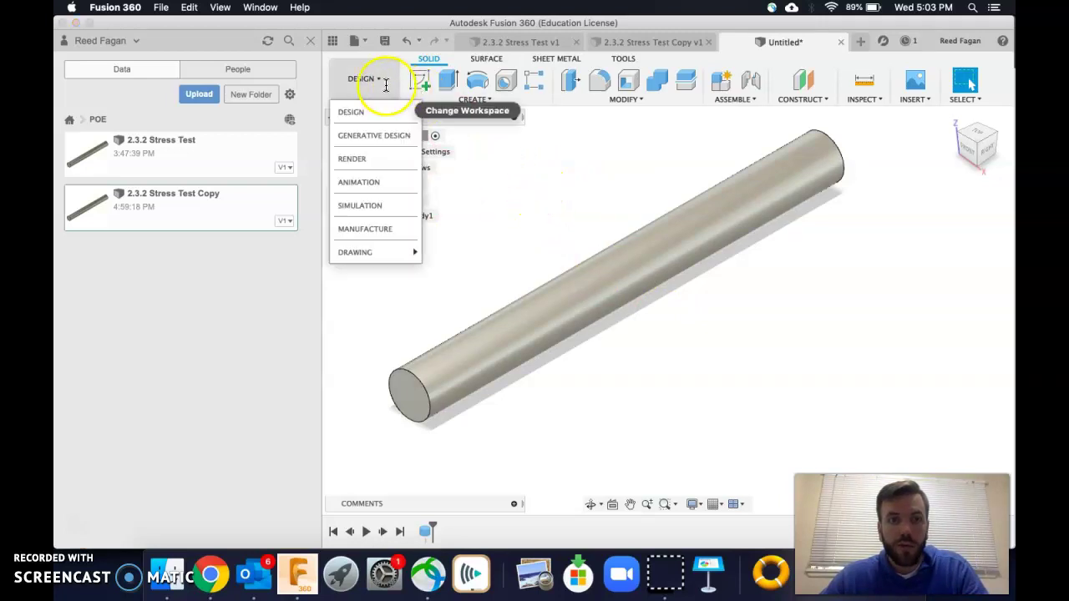
pyautogui.click(359, 205)
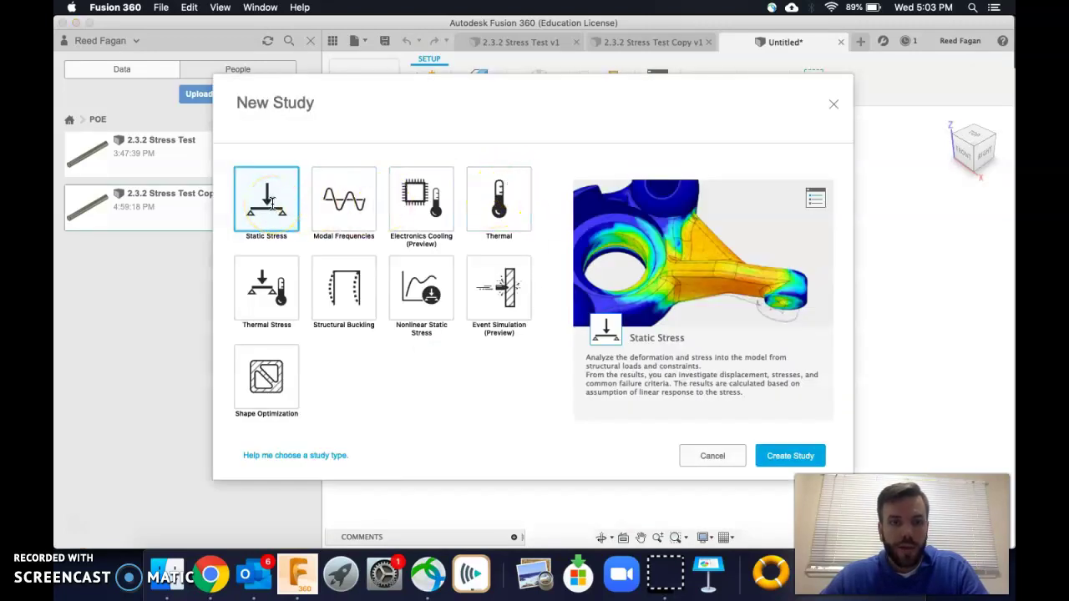
pyautogui.click(781, 455)
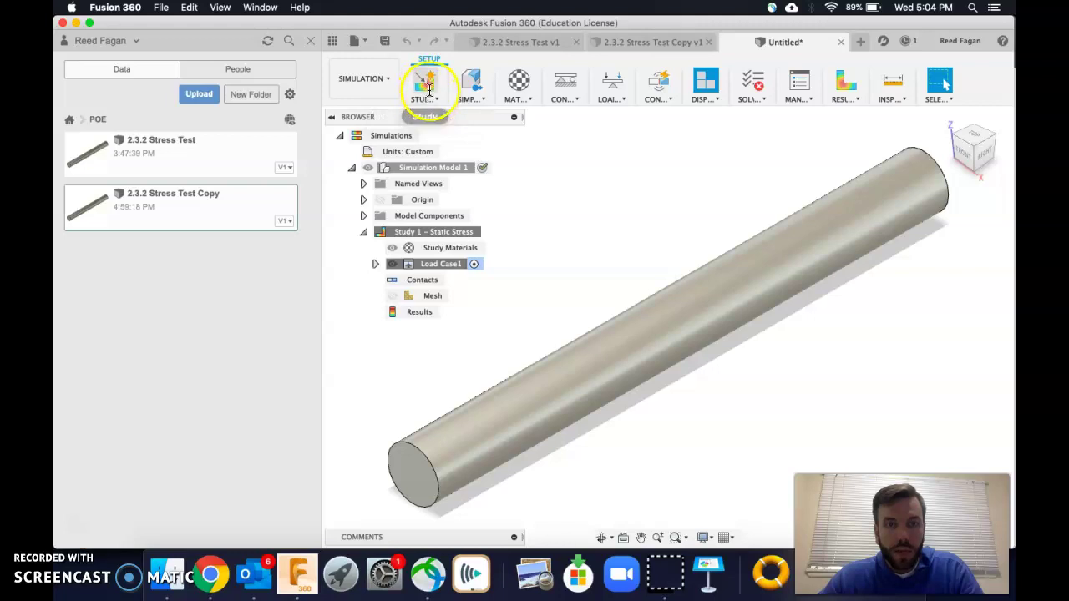
pyautogui.click(434, 97)
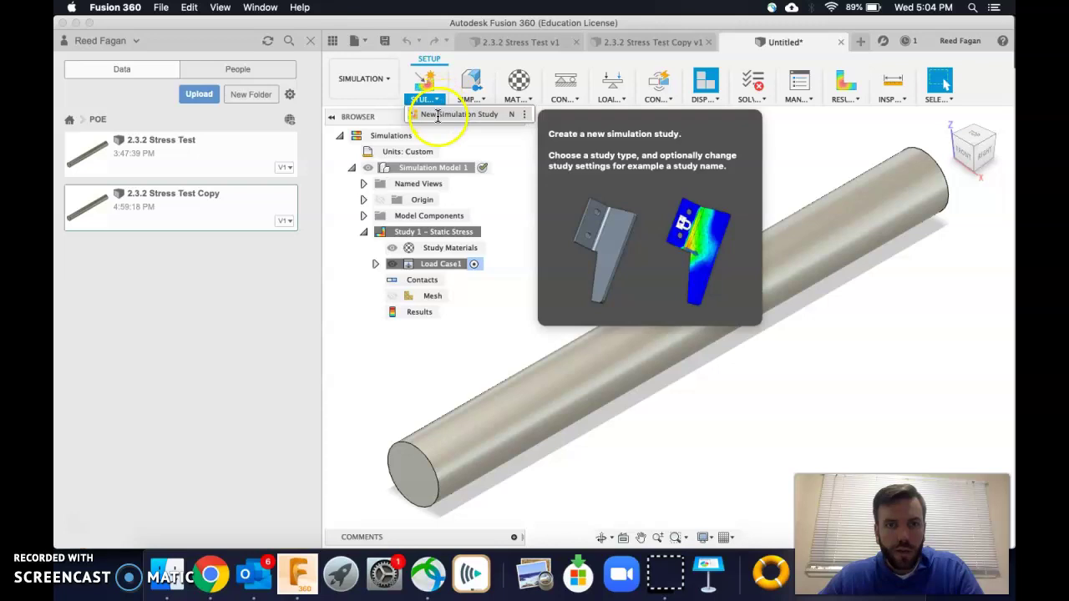
pyautogui.moveTo(485, 98)
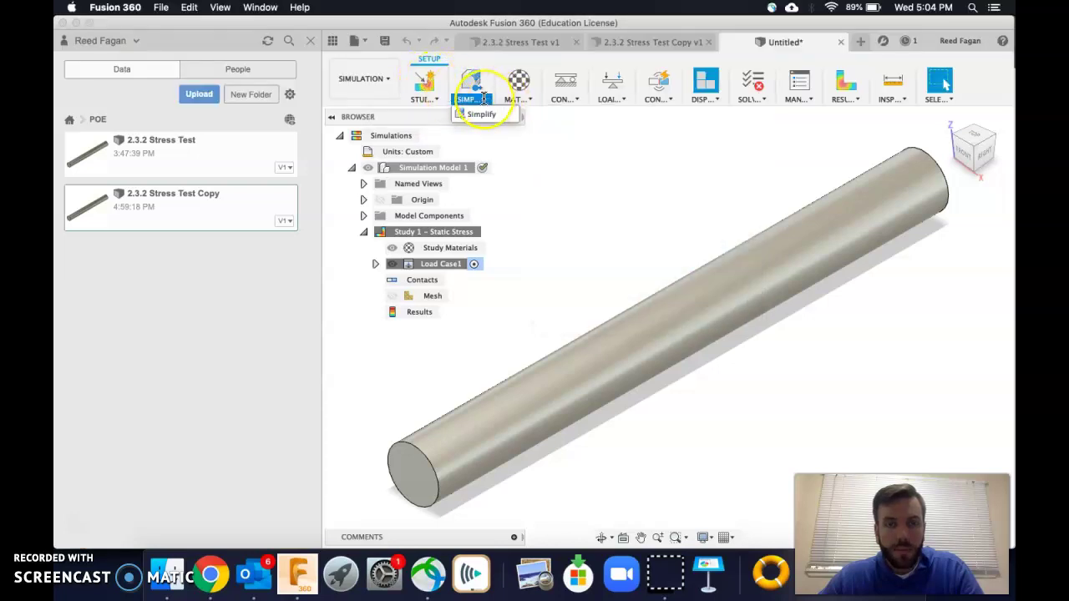
pyautogui.click(481, 99)
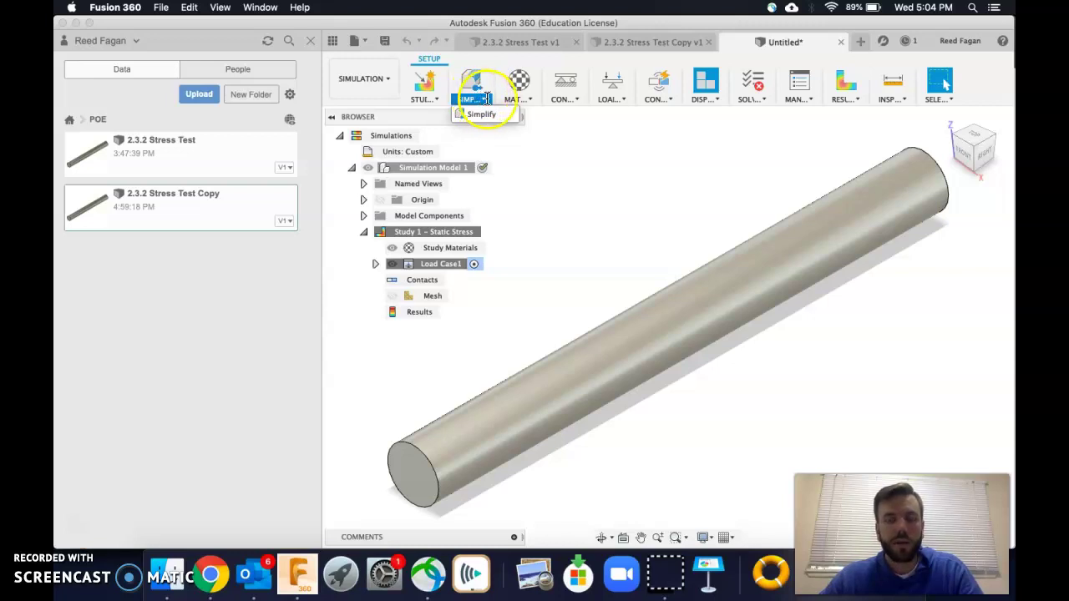
pyautogui.moveTo(507, 98)
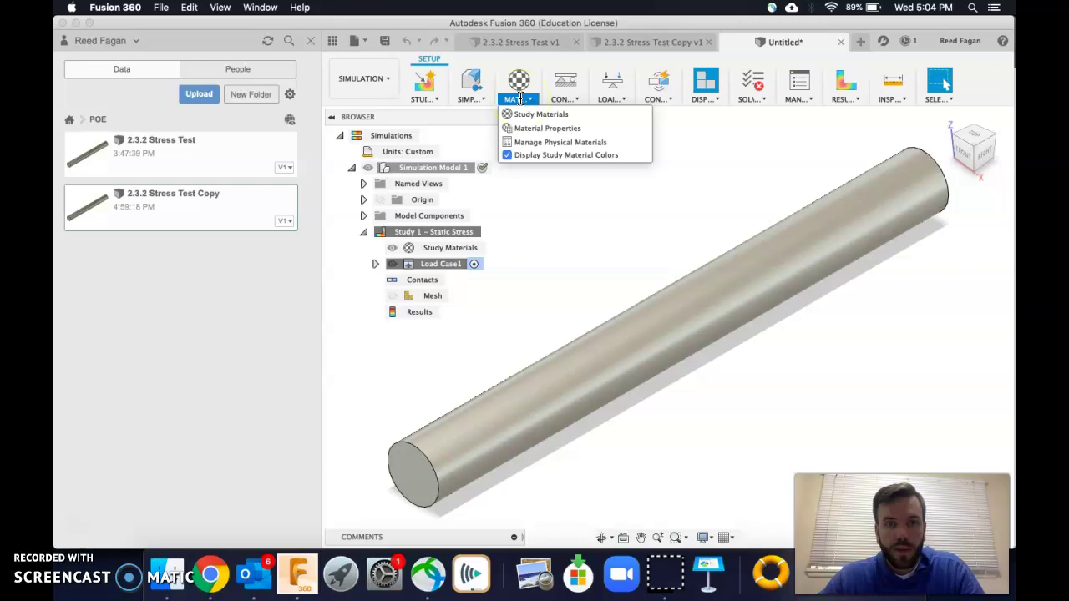
pyautogui.moveTo(556, 99)
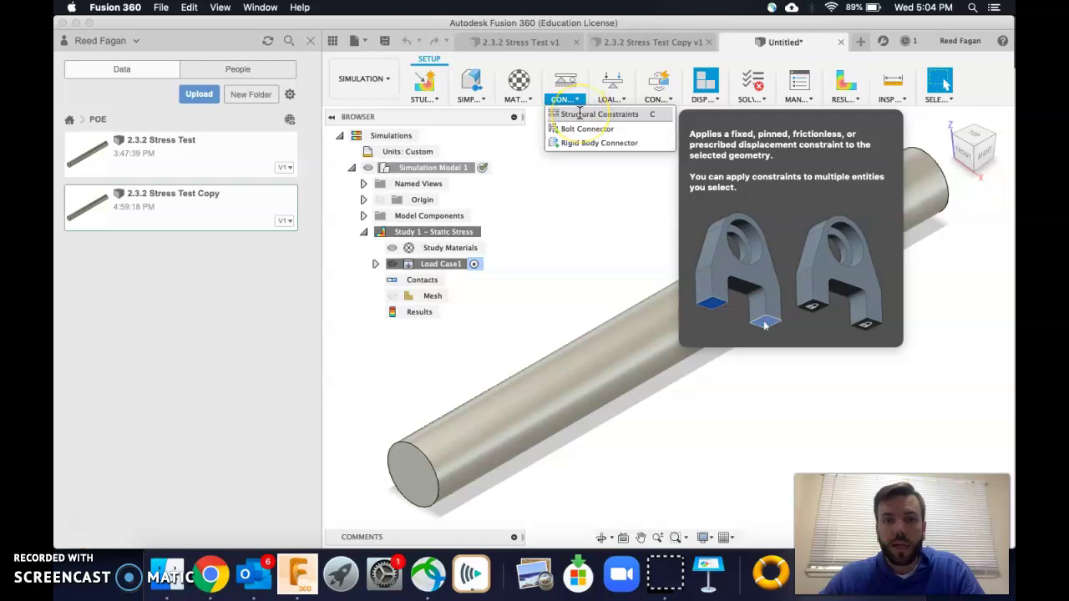
# Add a Fixed structural constraint on the rod's far end face, locking Ux, Uy and Uz
pyautogui.click(580, 113)
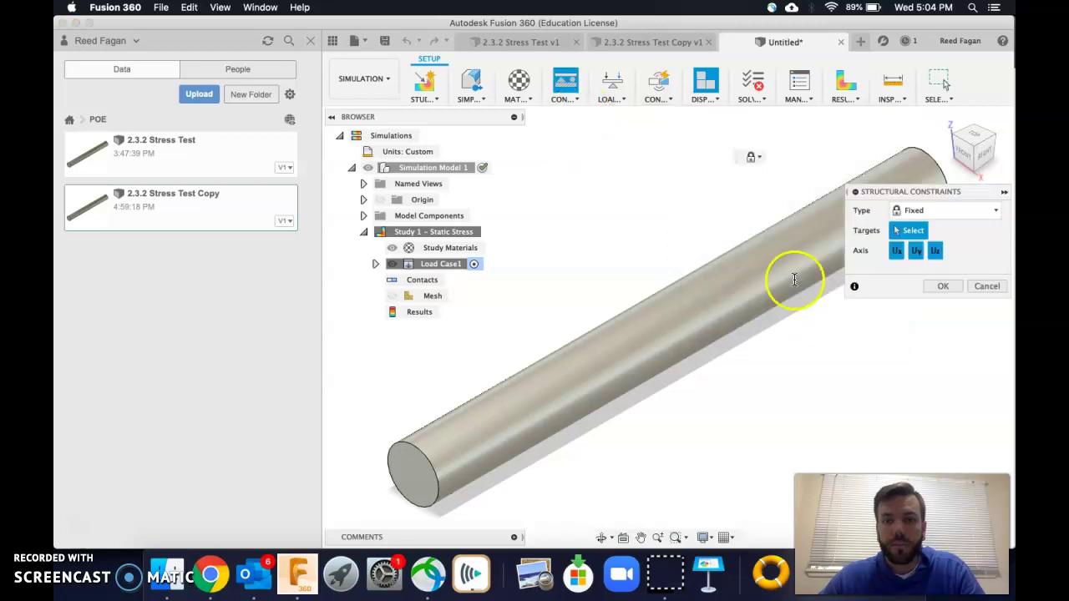
pyautogui.click(991, 134)
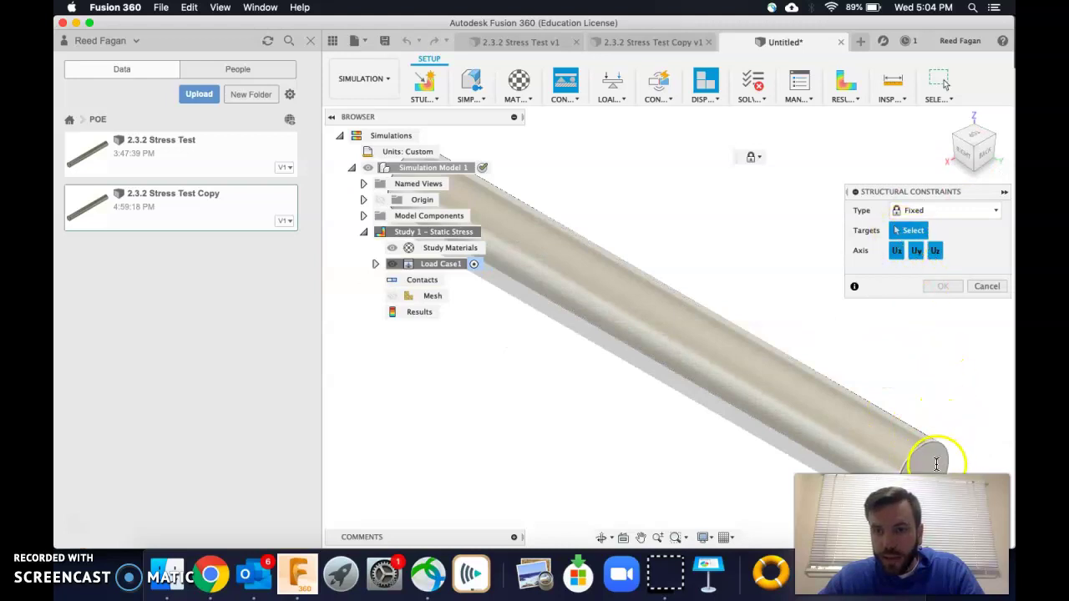
pyautogui.click(926, 460)
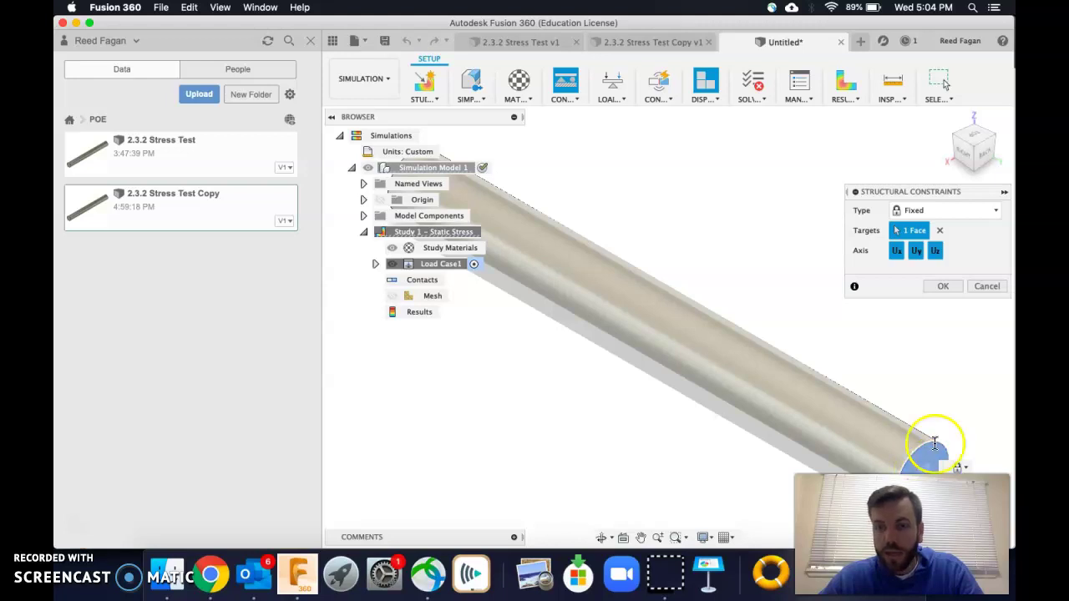
pyautogui.click(943, 286)
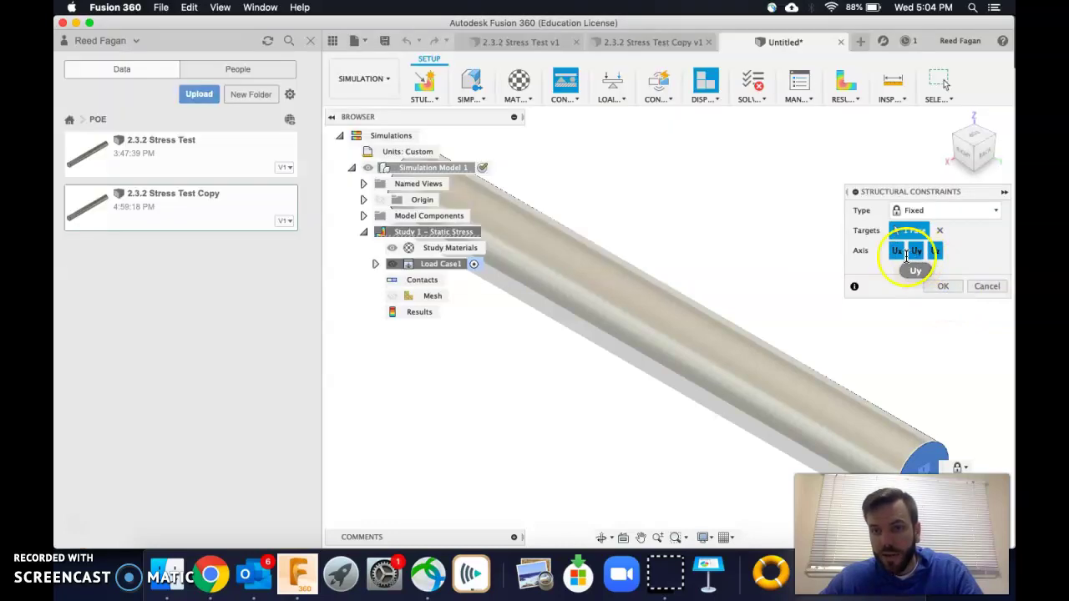
pyautogui.click(943, 287)
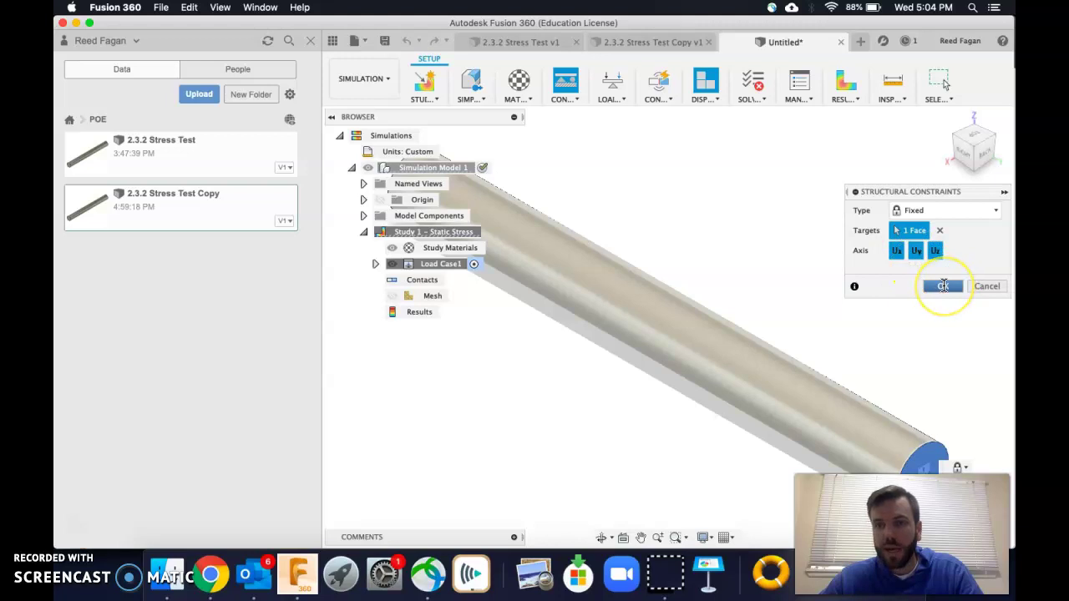
pyautogui.click(943, 286)
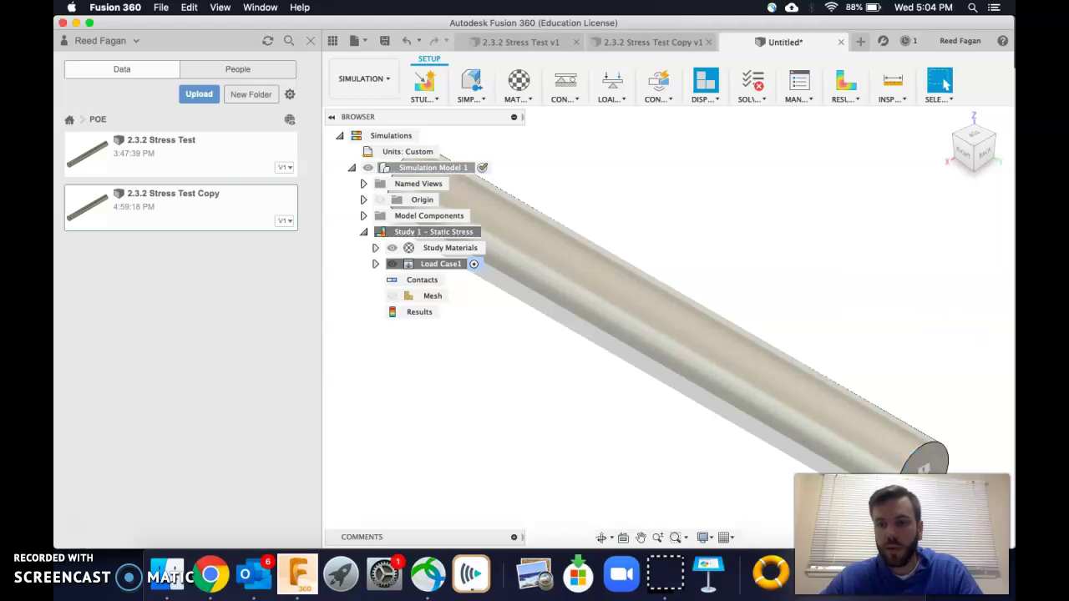
# Reset the rod to the ViewCube's isometric home view
pyautogui.click(954, 135)
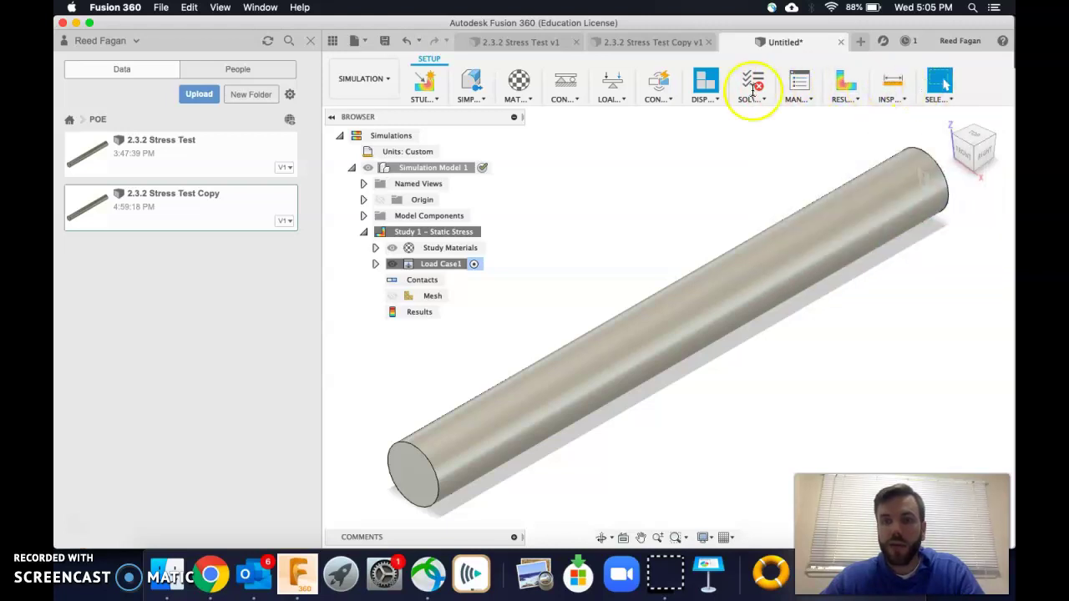
# Apply a flipped, outward-pulling 3000 lbforce Force load on the rod's near end face
pyautogui.click(612, 86)
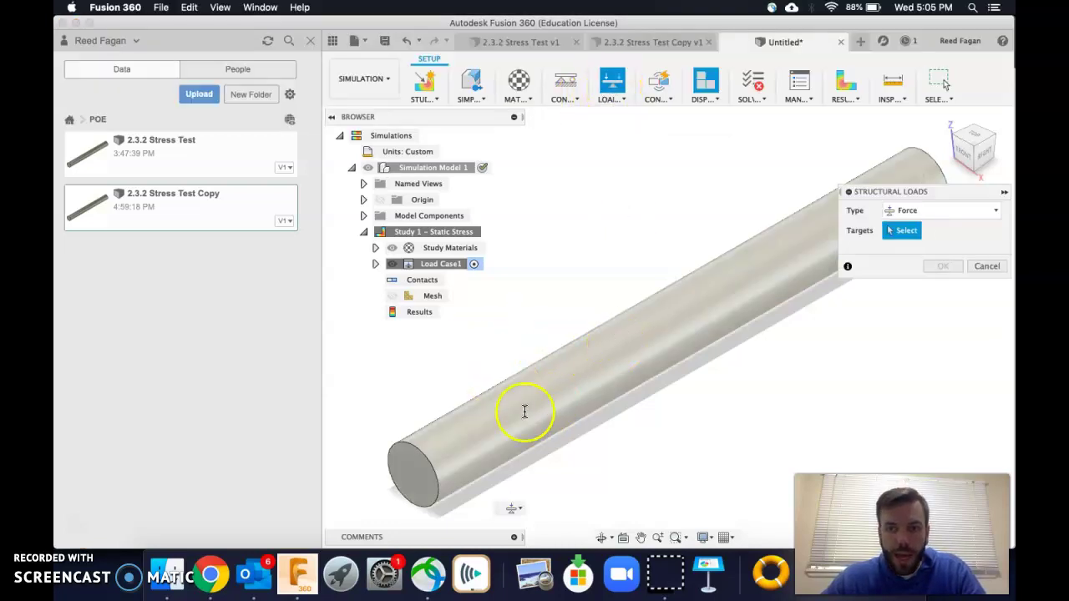
pyautogui.click(416, 474)
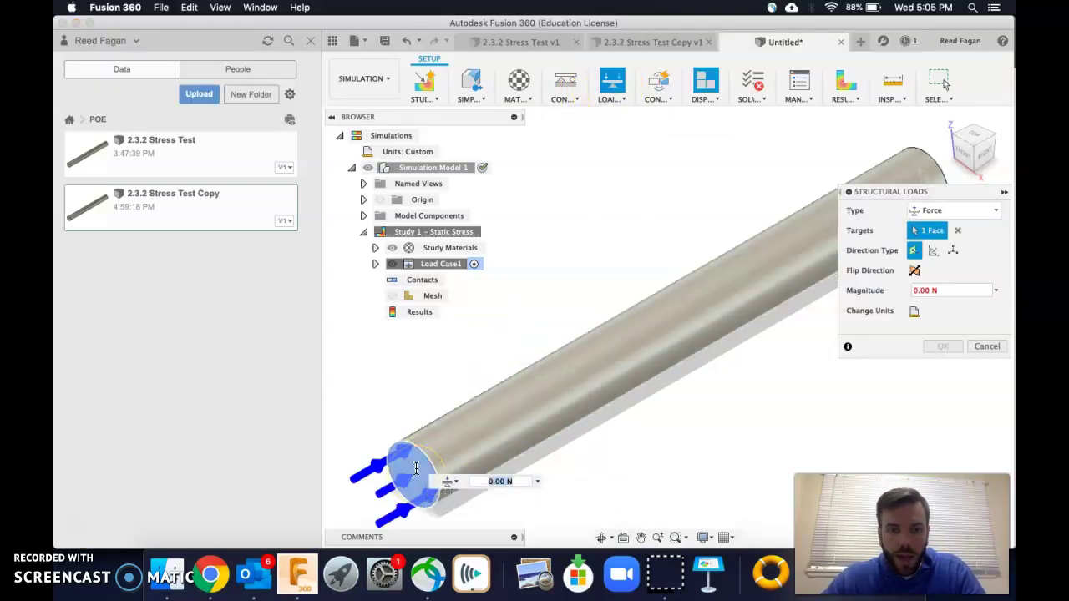
pyautogui.click(914, 271)
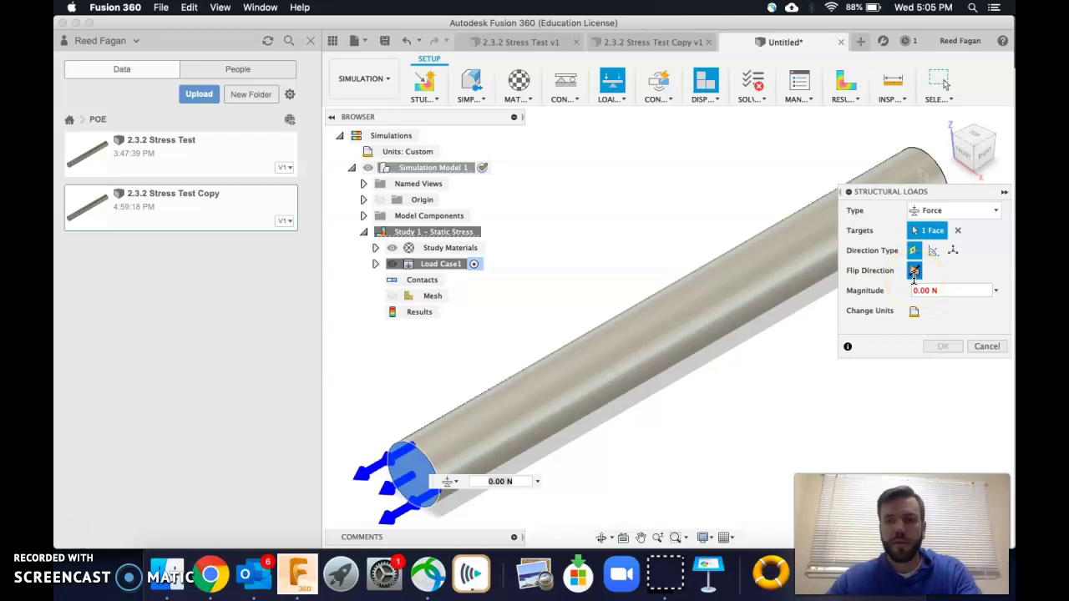
pyautogui.click(916, 272)
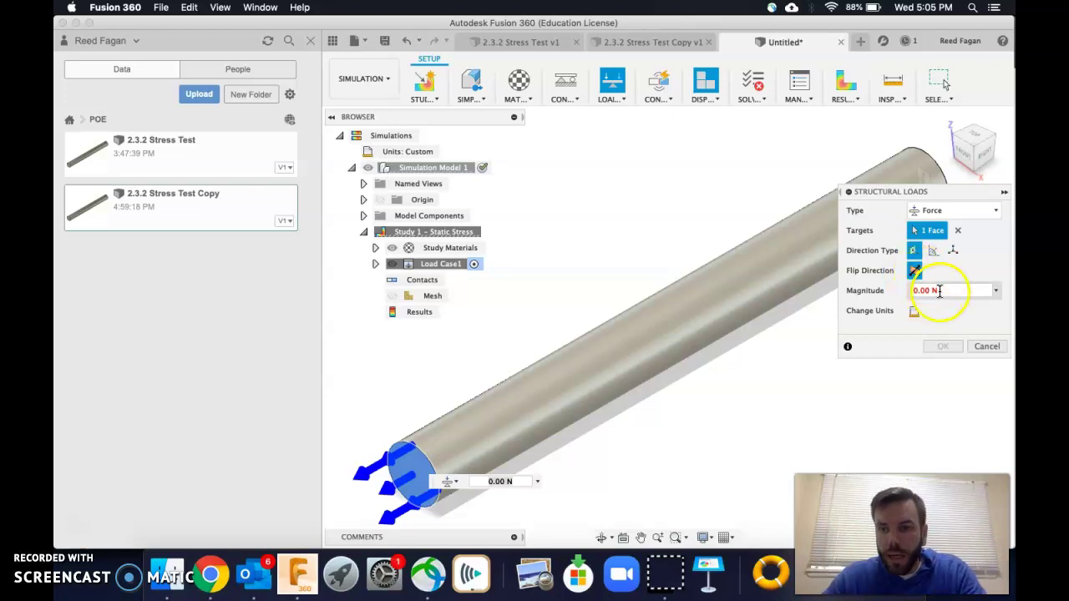
pyautogui.click(915, 311)
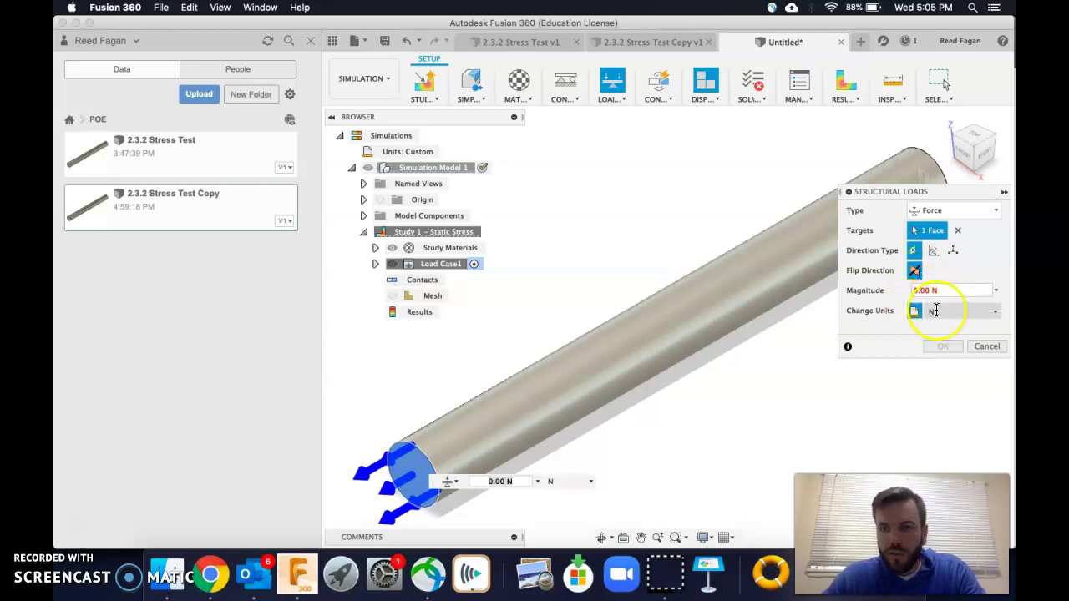
pyautogui.click(993, 311)
pyautogui.click(952, 362)
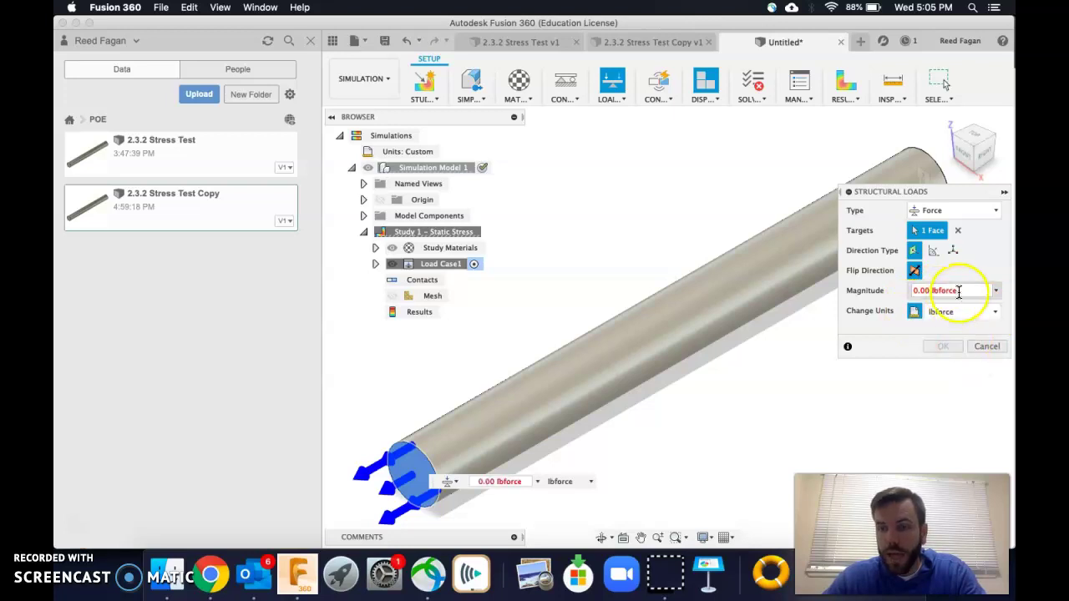
pyautogui.moveTo(959, 290); pyautogui.dragTo(909, 294)
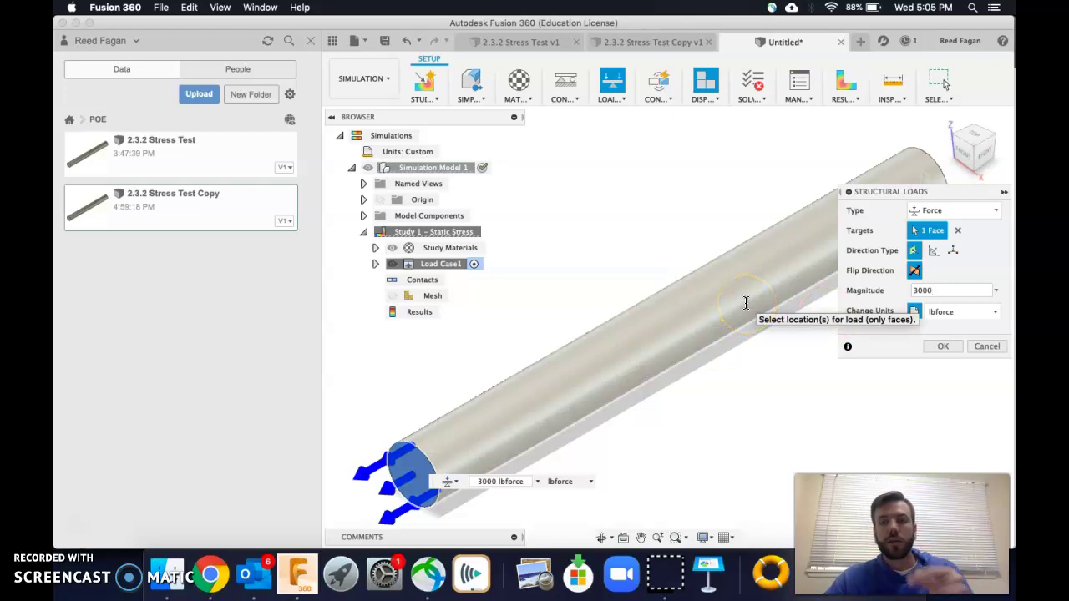
pyautogui.click(943, 345)
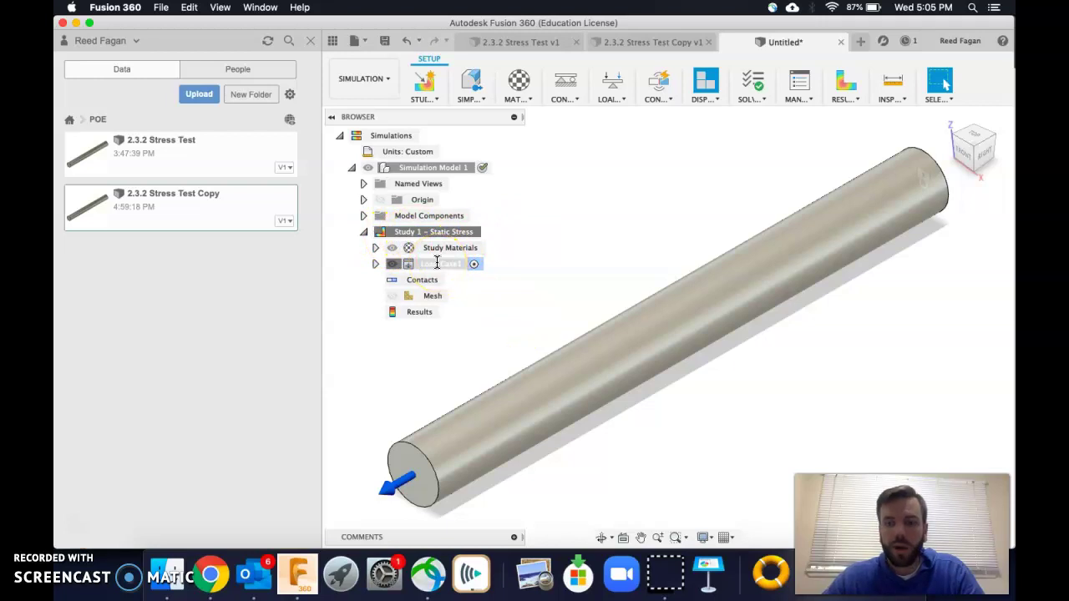
# Clone Study 1 – Static Stress to create Study 2 – Static Stress
pyautogui.click(436, 263)
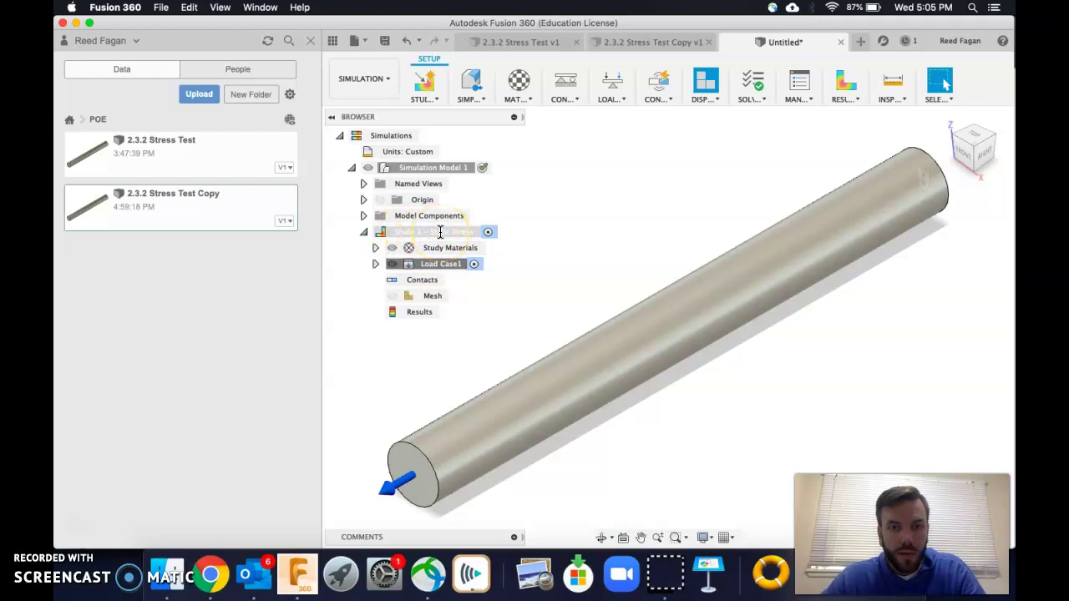
pyautogui.rightClick(440, 232)
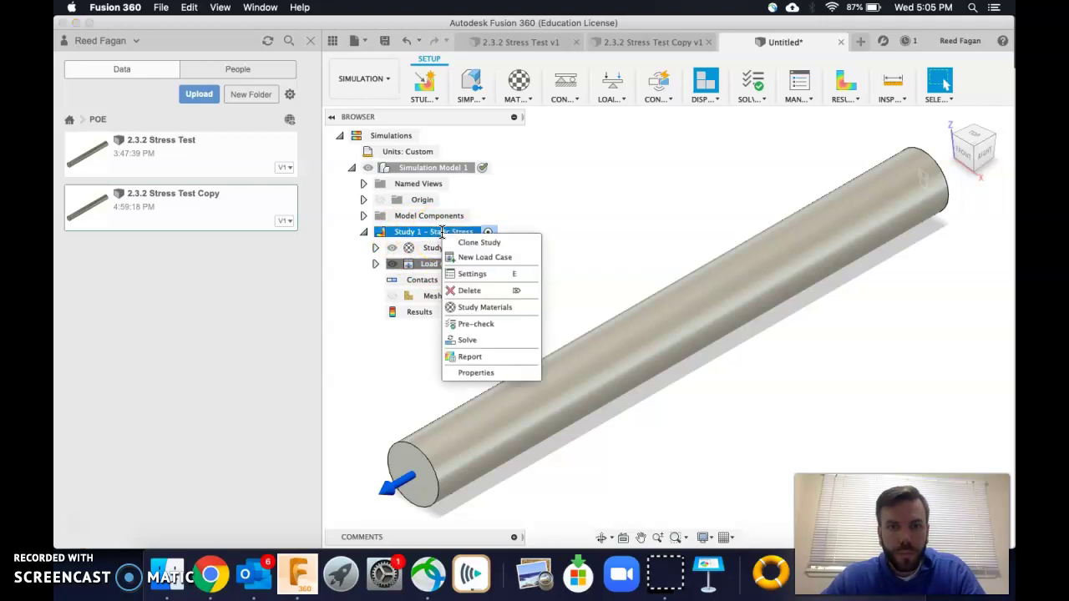
pyautogui.click(463, 243)
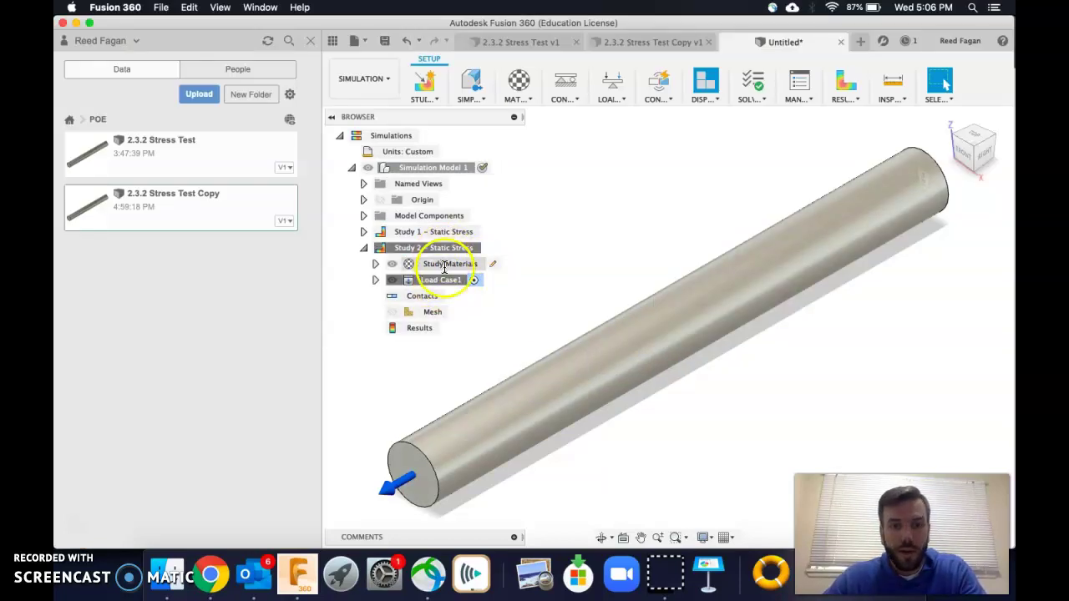
pyautogui.click(493, 264)
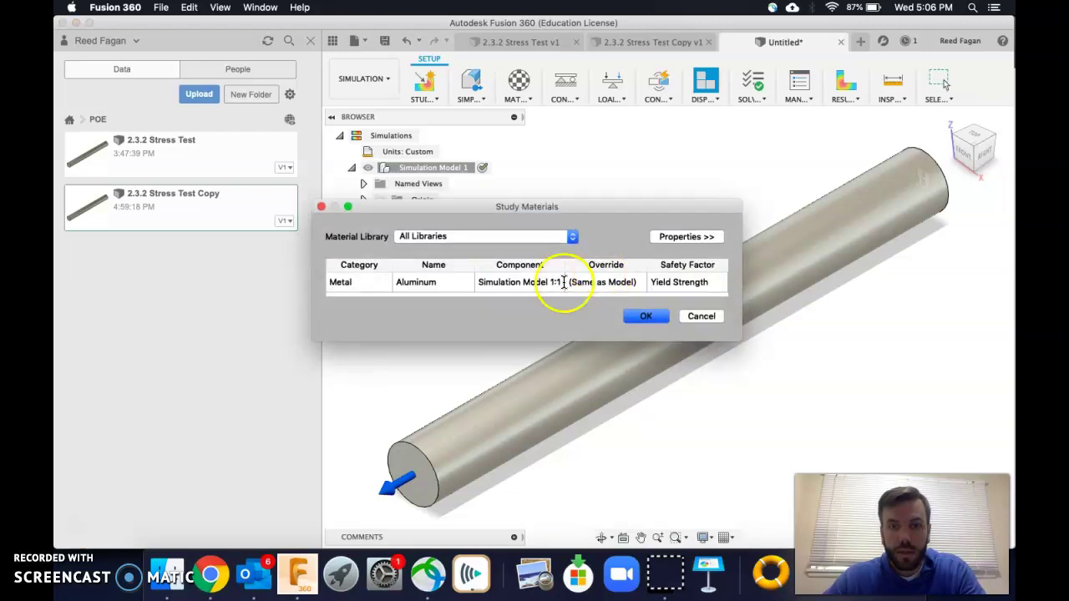
pyautogui.click(423, 283)
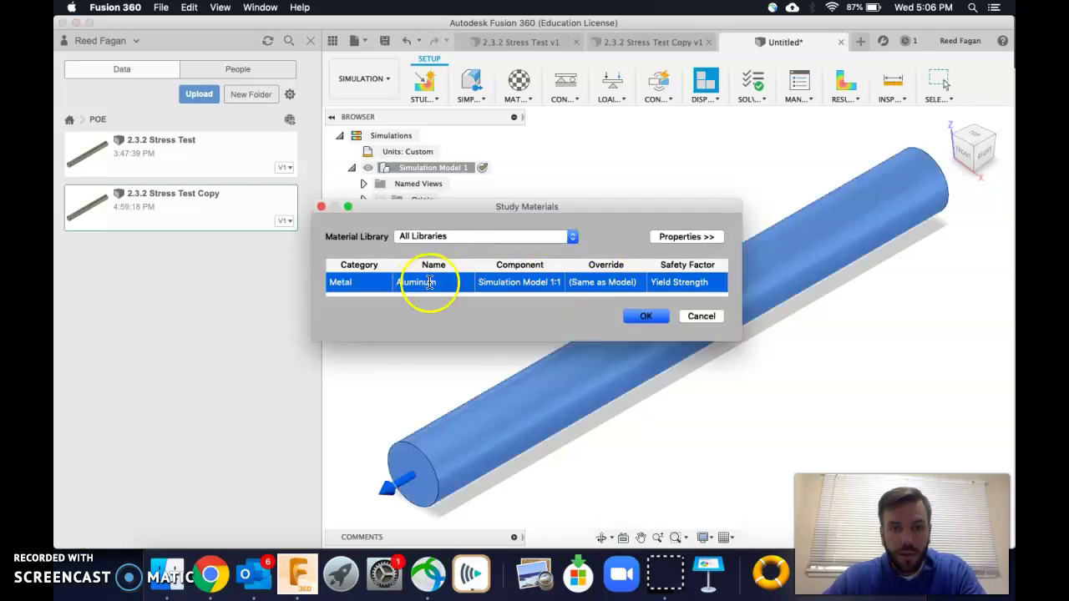
pyautogui.click(572, 239)
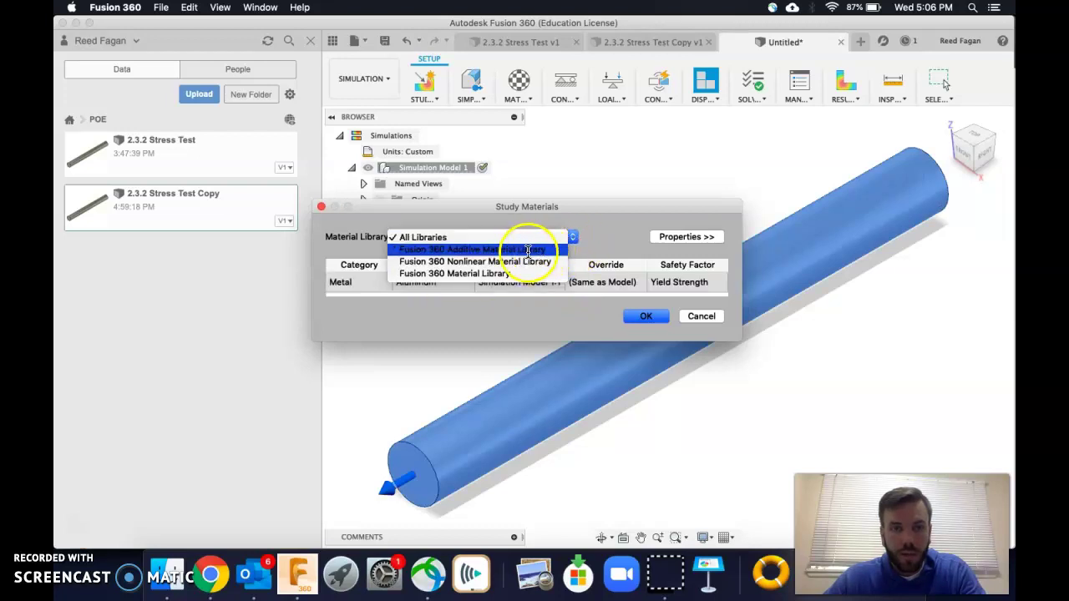
pyautogui.click(491, 274)
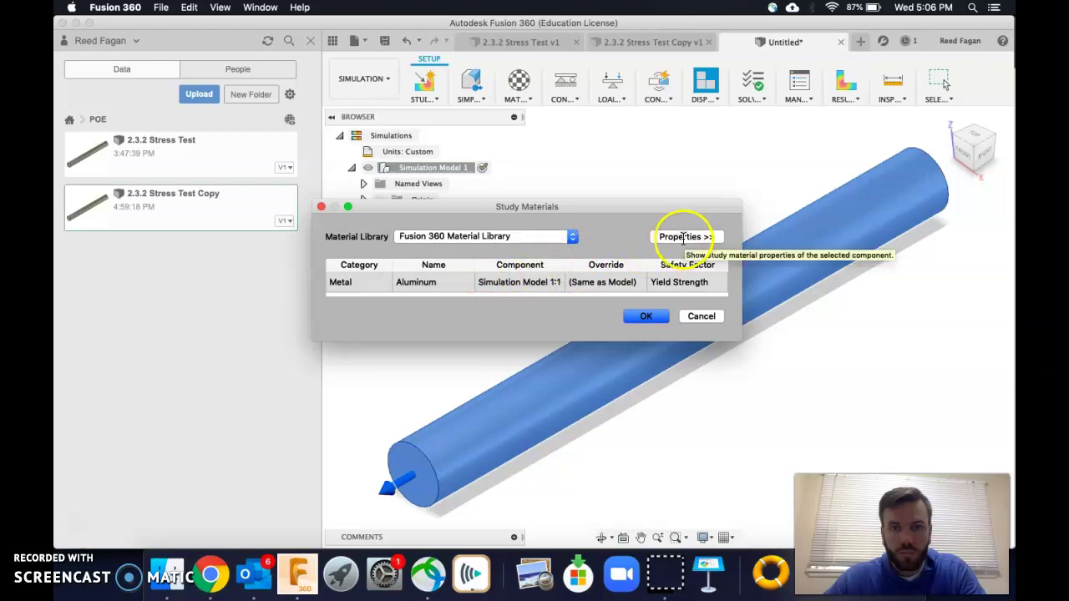
pyautogui.click(644, 316)
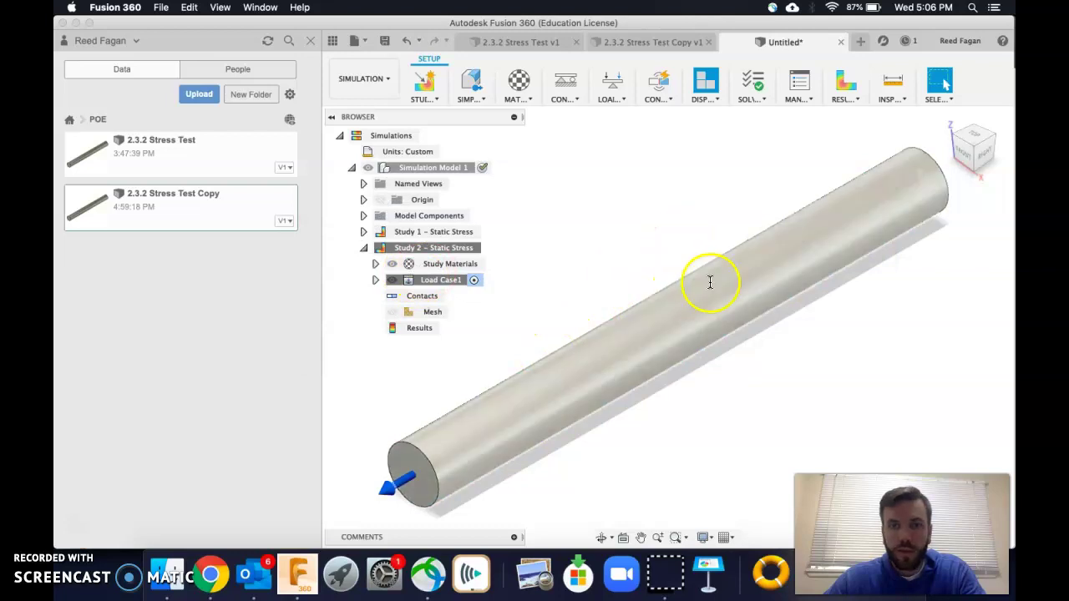
# Select the rod body and check its context menu, then dismiss it
pyautogui.click(516, 97)
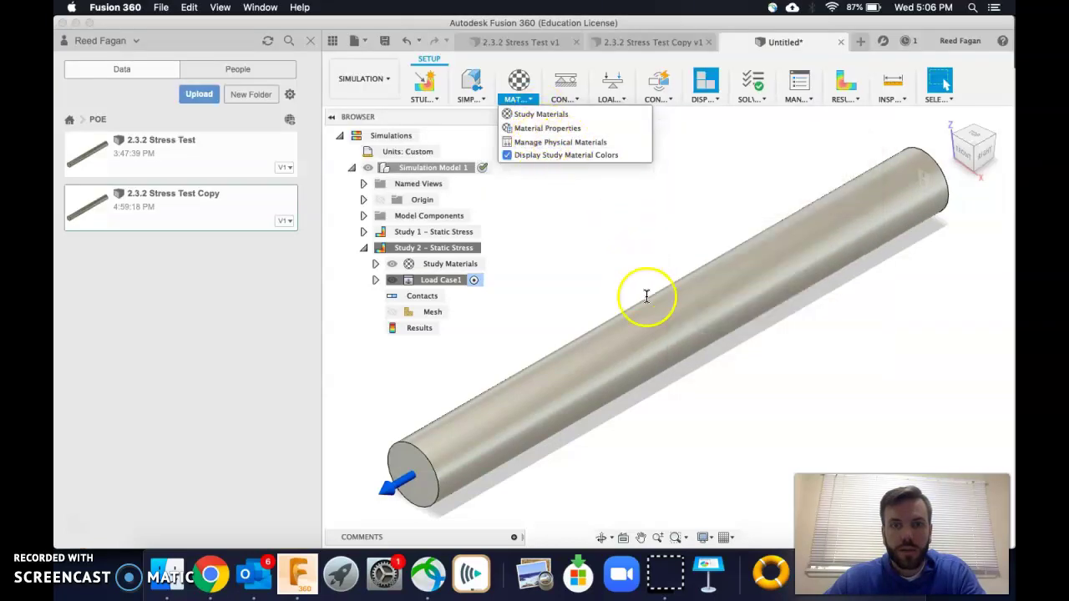
pyautogui.click(665, 303)
pyautogui.rightClick(659, 304)
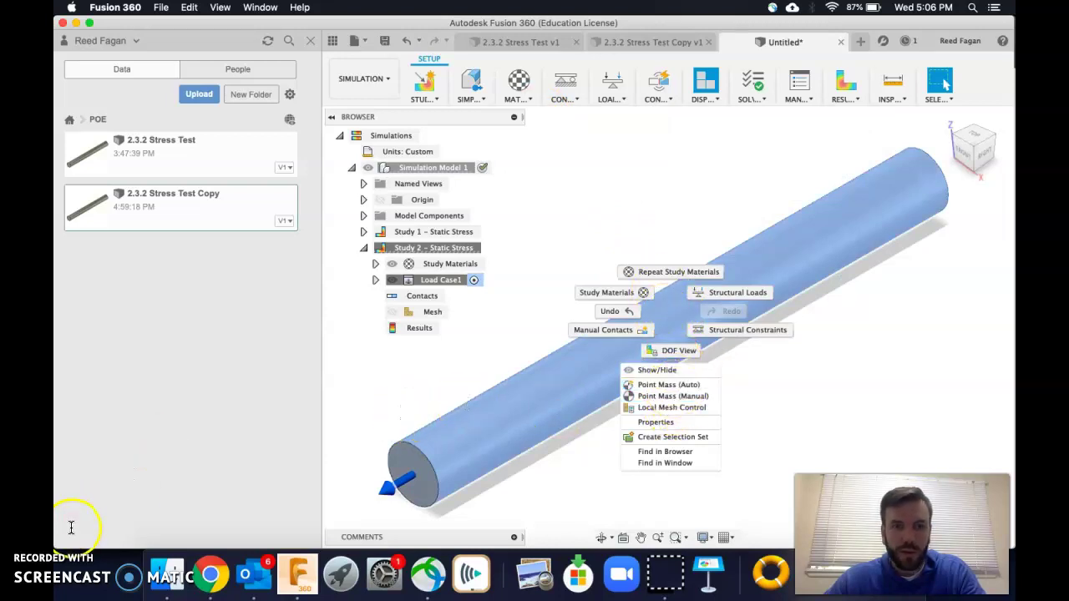
pyautogui.press('Escape')
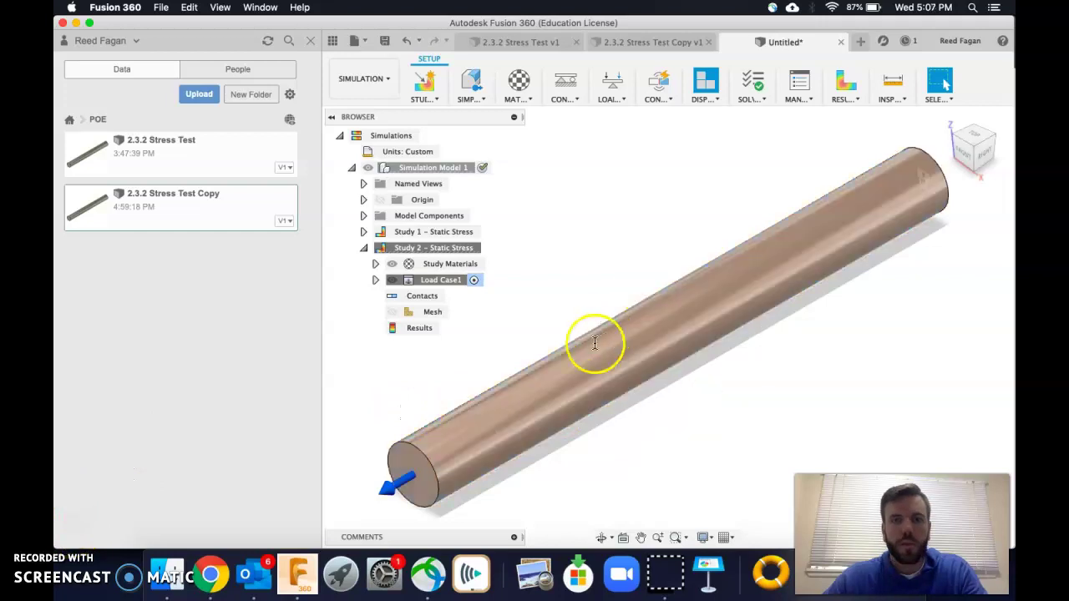
# In Study Materials, set the rod's override material to Copper and confirm
pyautogui.click(526, 99)
pyautogui.click(528, 108)
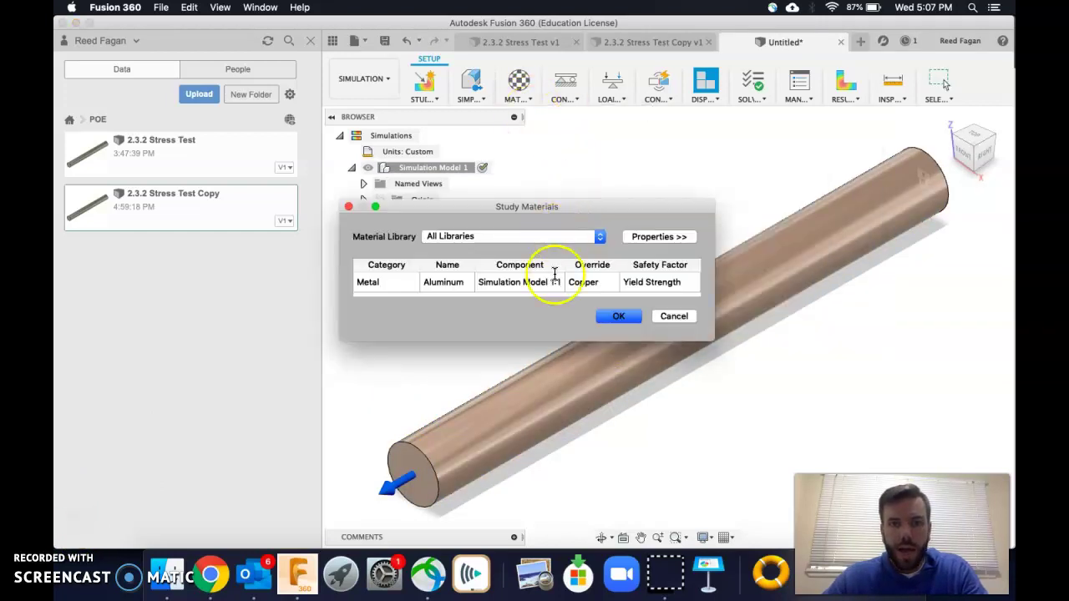
pyautogui.moveTo(555, 282); pyautogui.dragTo(610, 282)
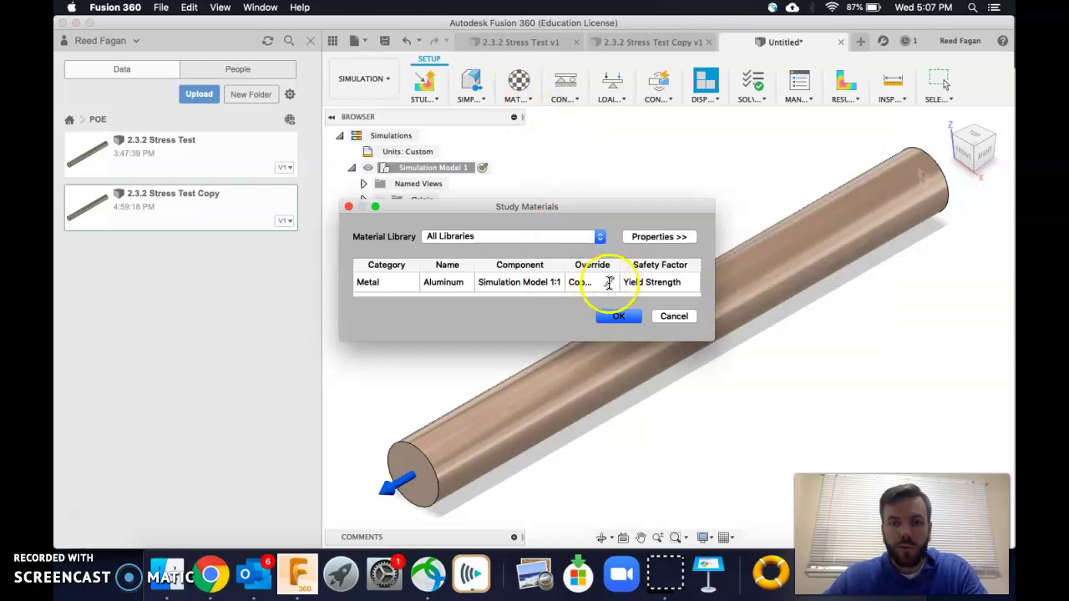
pyautogui.click(607, 282)
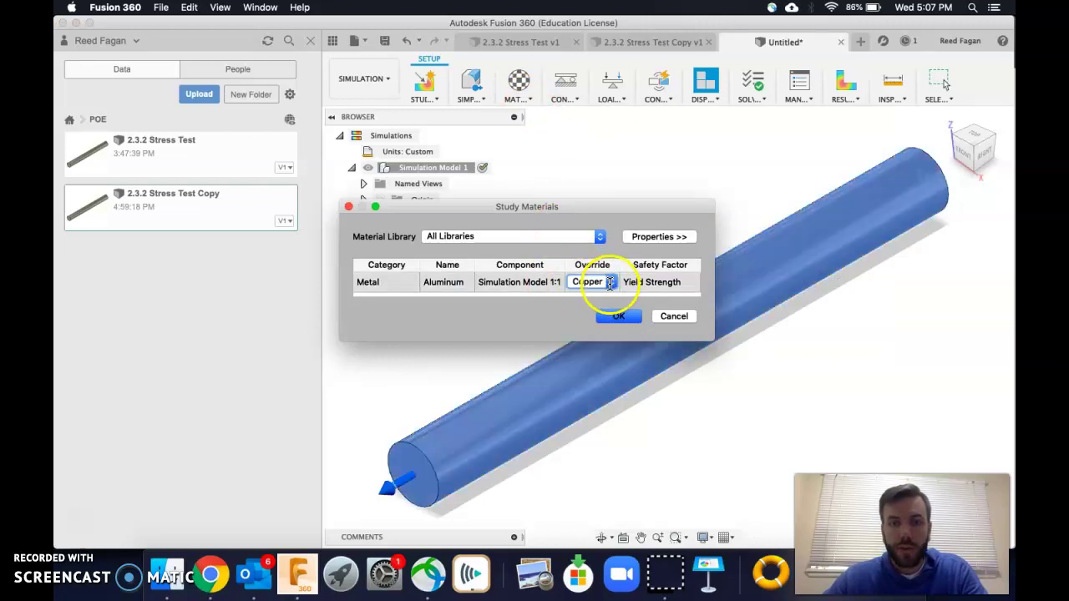
pyautogui.click(612, 284)
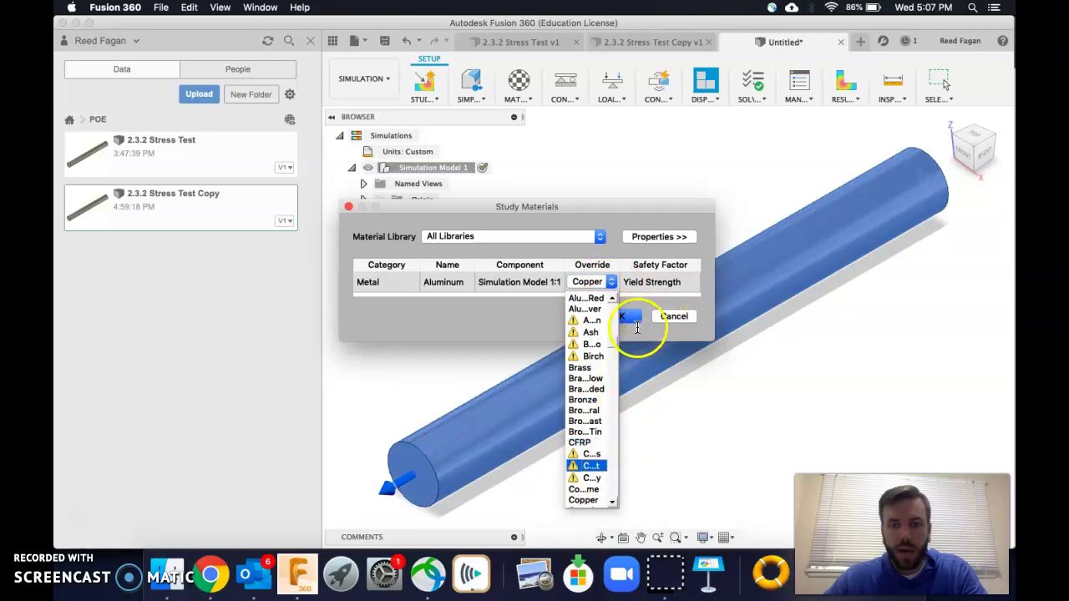
pyautogui.click(660, 315)
pyautogui.click(616, 316)
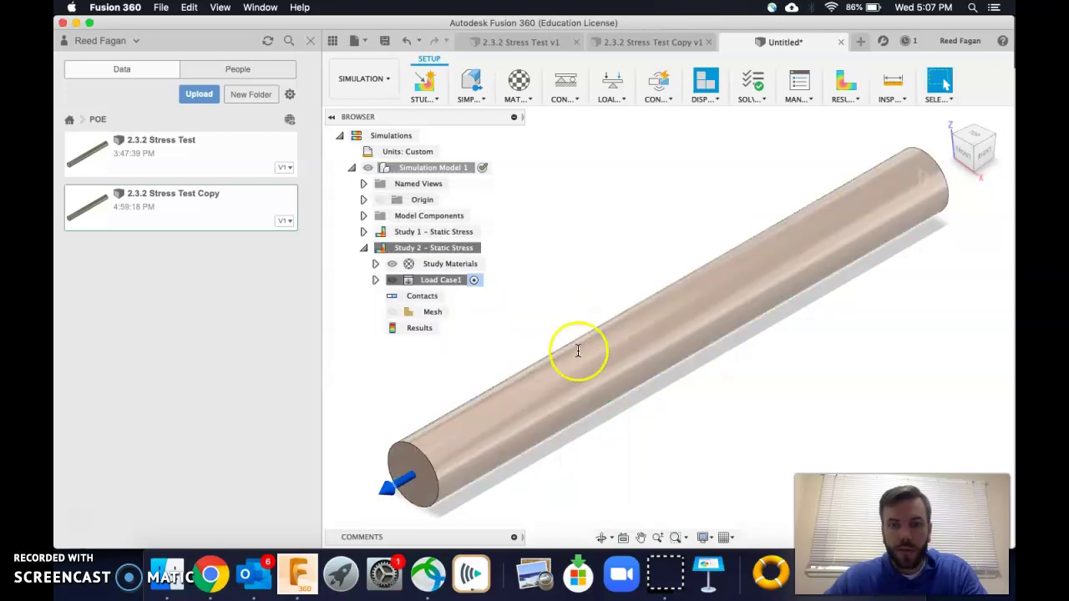
# Make Study 2 active and run the Pre-check, acknowledging the Ready to Solve message
pyautogui.click(459, 249)
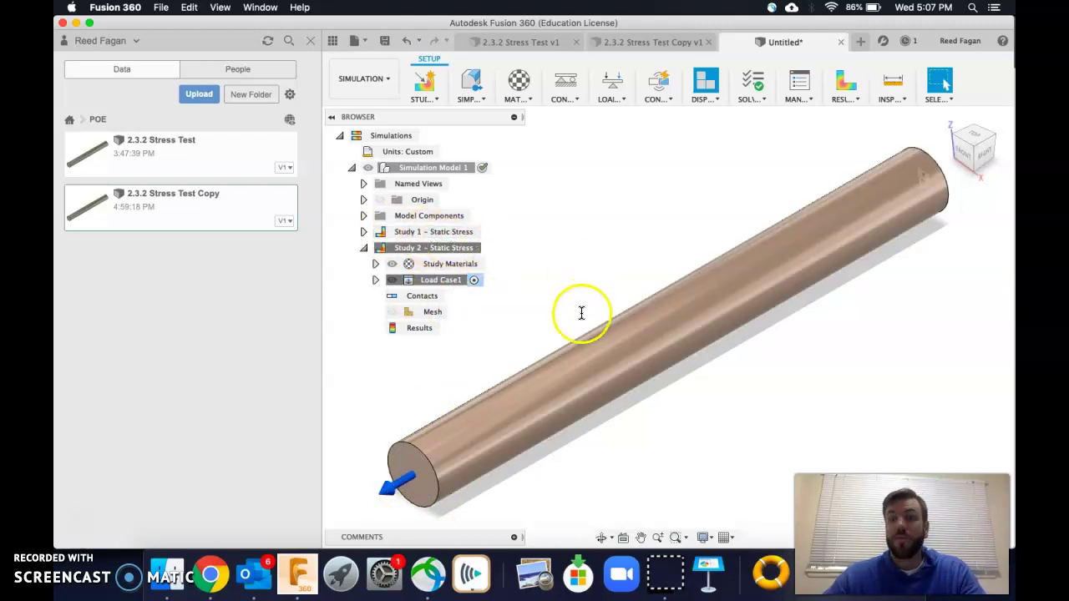
pyautogui.click(757, 84)
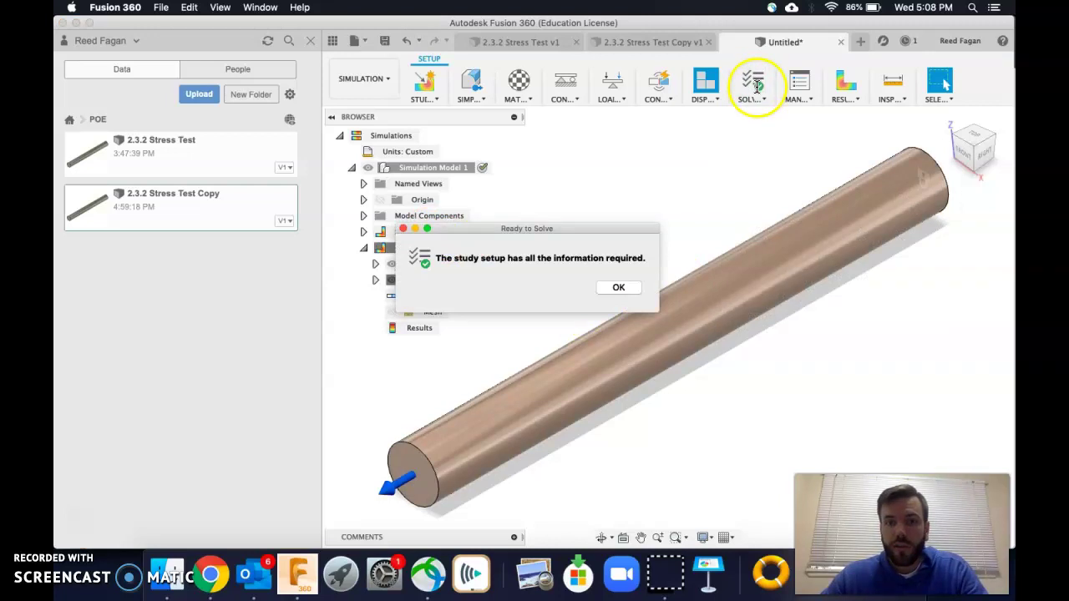
pyautogui.click(603, 288)
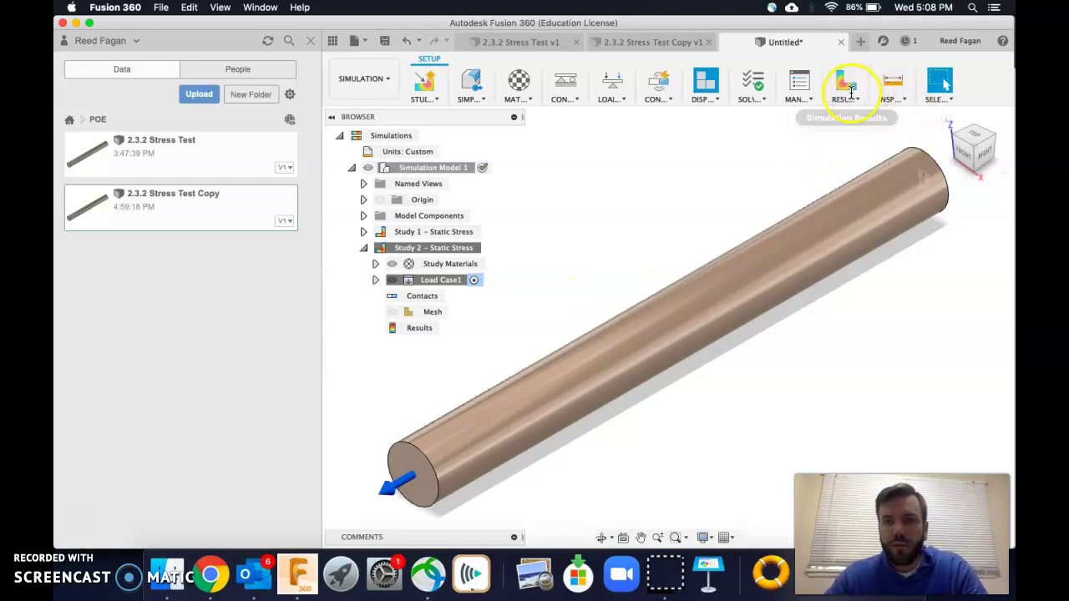
# Open the Solve dialog listing Study 1 and Study 2 as Ready at 5 cloud credits each
pyautogui.click(433, 84)
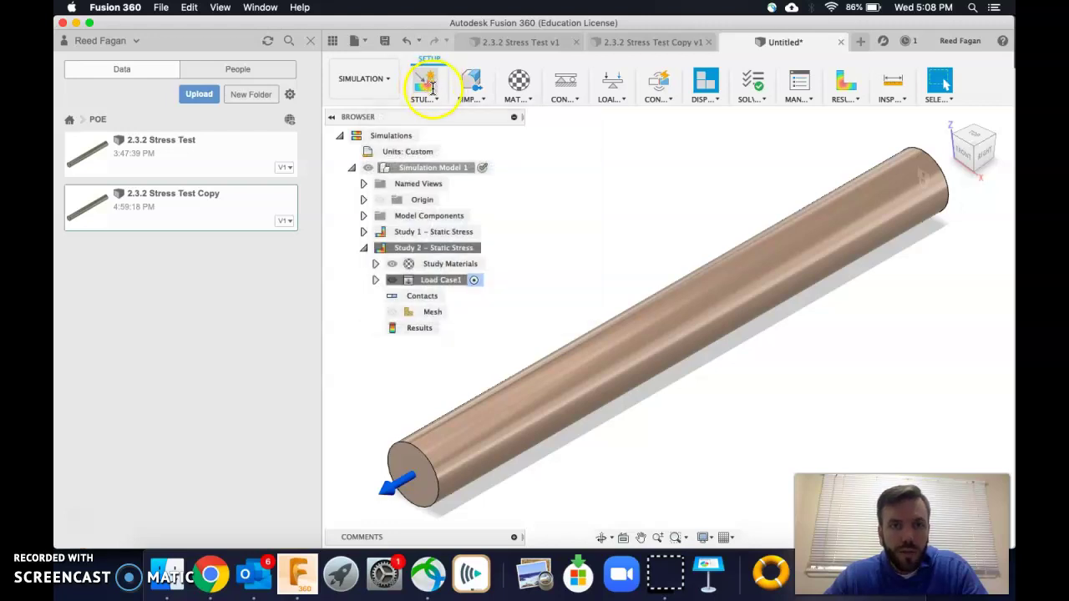
pyautogui.click(722, 457)
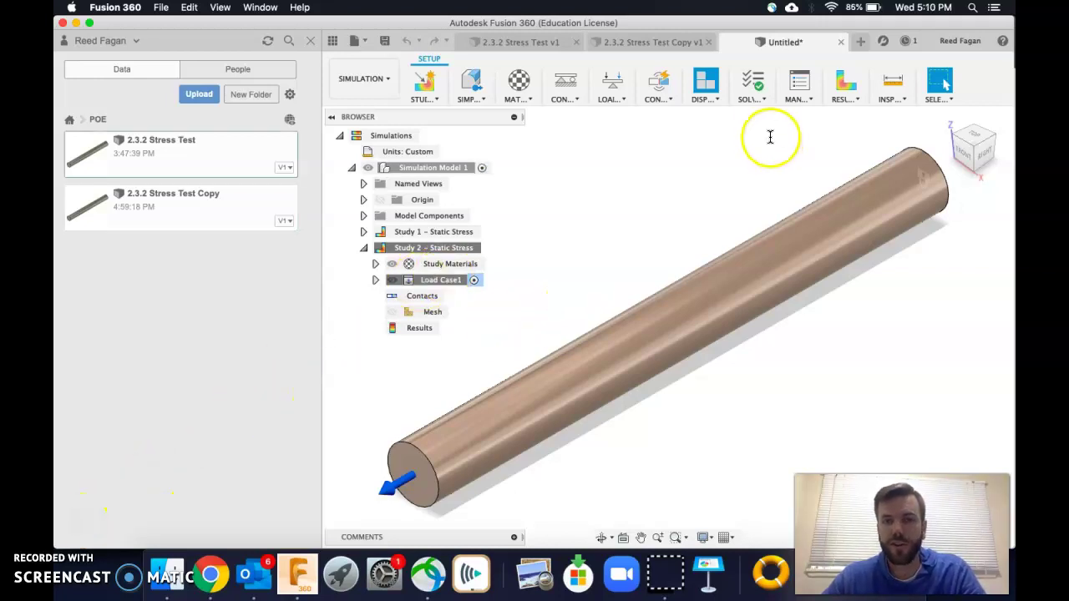
pyautogui.click(753, 87)
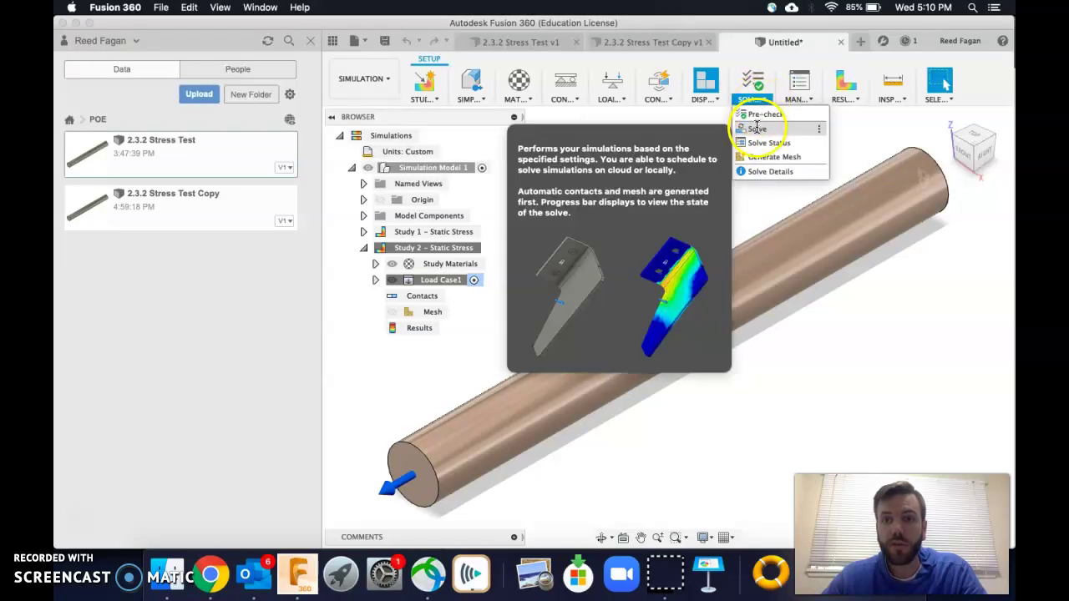
pyautogui.click(756, 129)
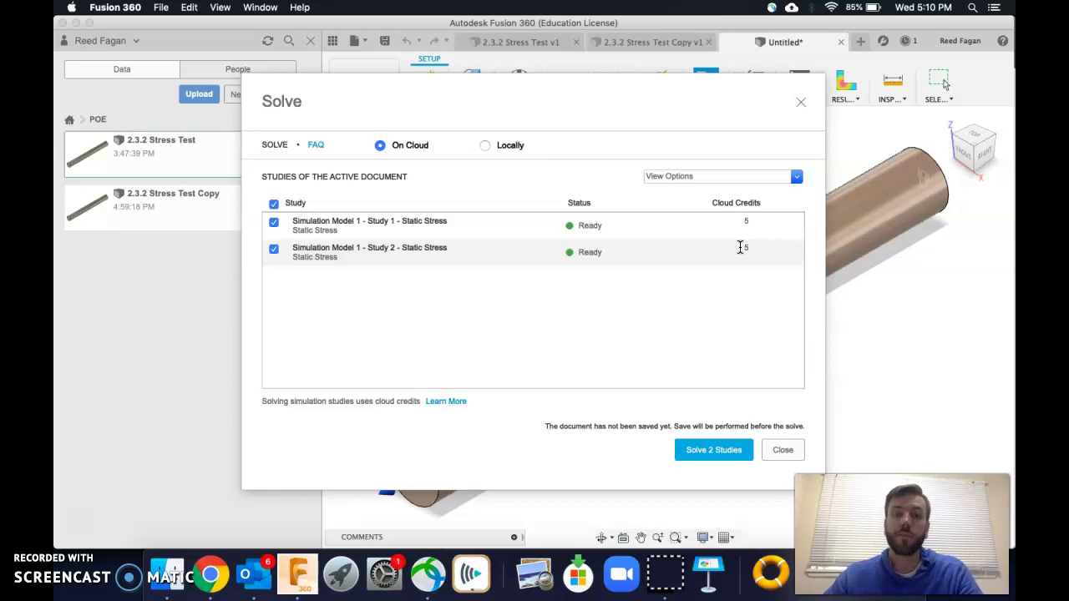
# Launch Solve 2 Studies on the cloud, bringing up the save prompt for Aluminum Copper 2.3.2
pyautogui.click(744, 225)
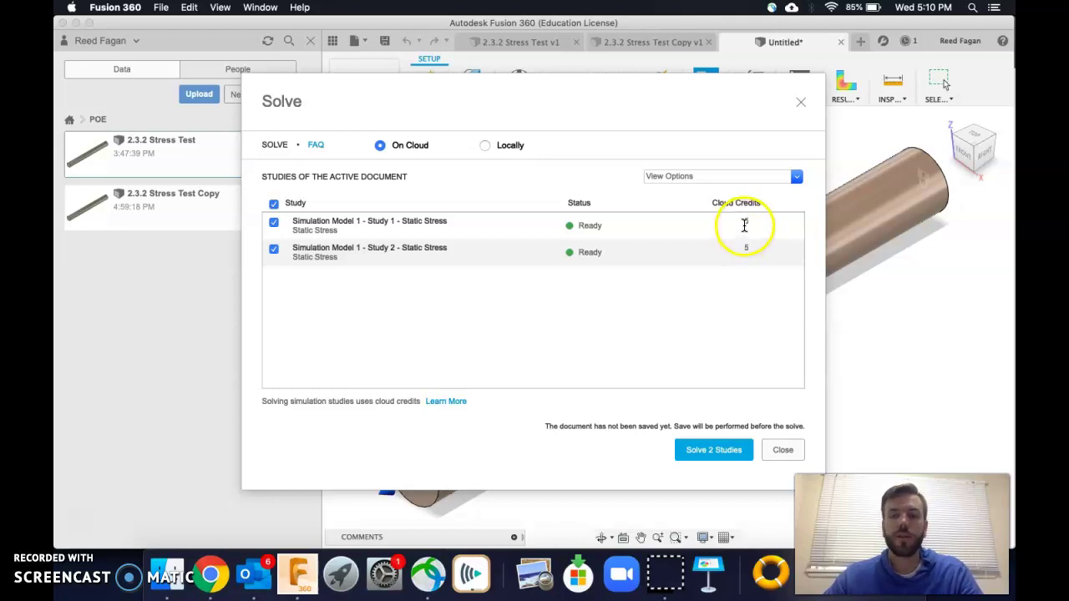
pyautogui.click(707, 449)
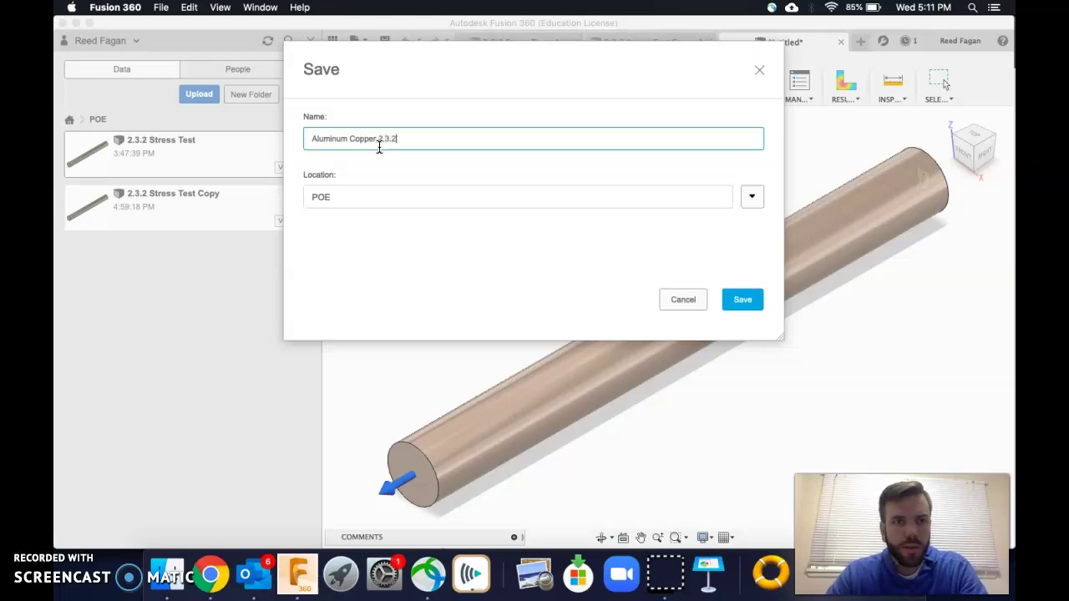
# Save the design as Aluminum Copper 2.3.2 in the POE folder
pyautogui.click(742, 299)
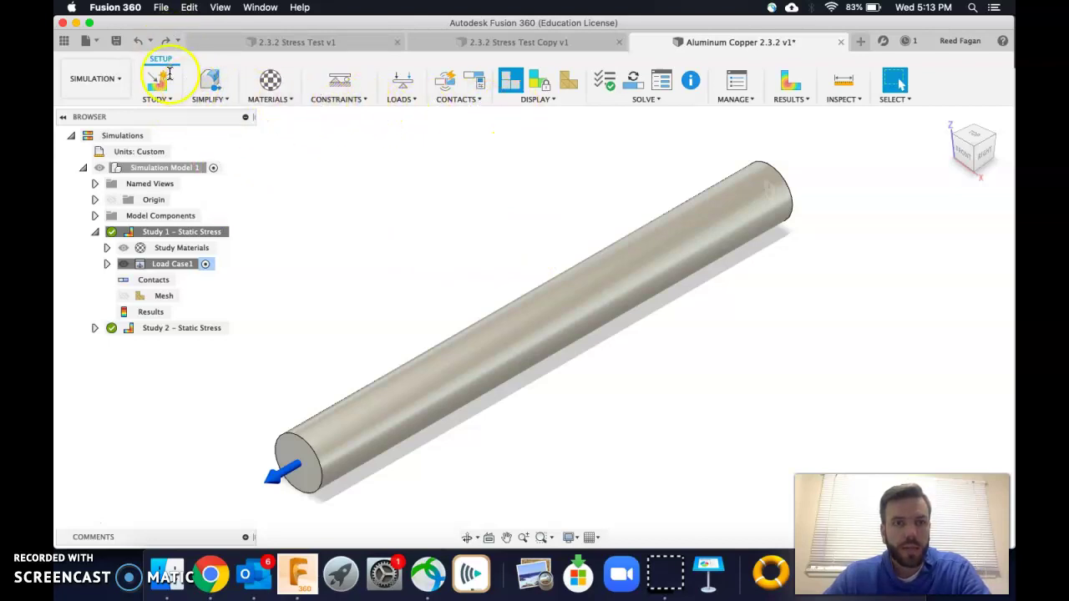
# Show Study 1's Safety Factor plot, with the aluminum rod at 8+ throughout
pyautogui.click(165, 41)
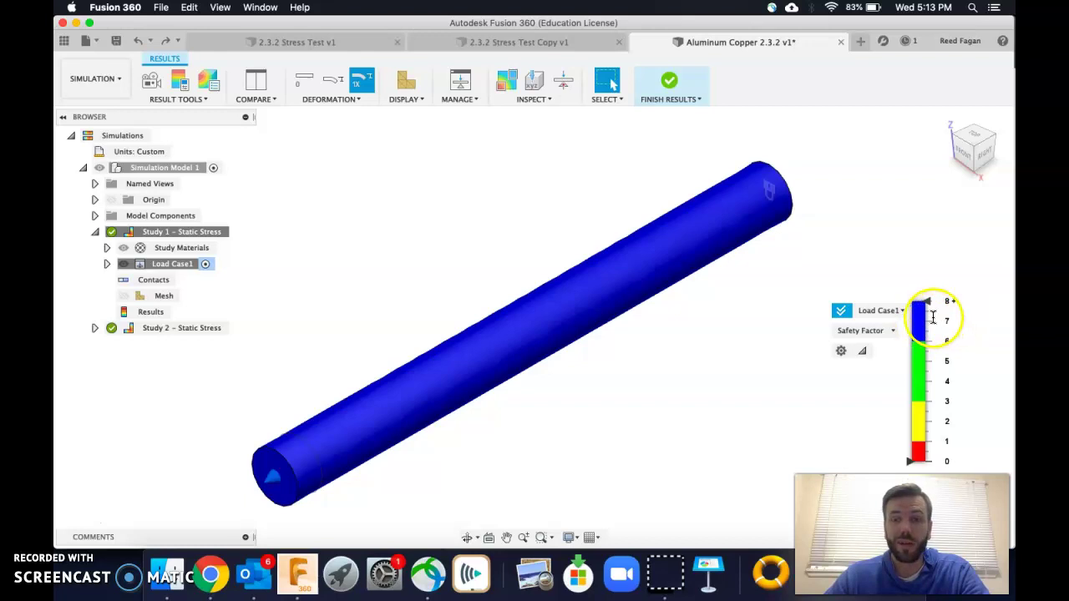
pyautogui.moveTo(840, 313)
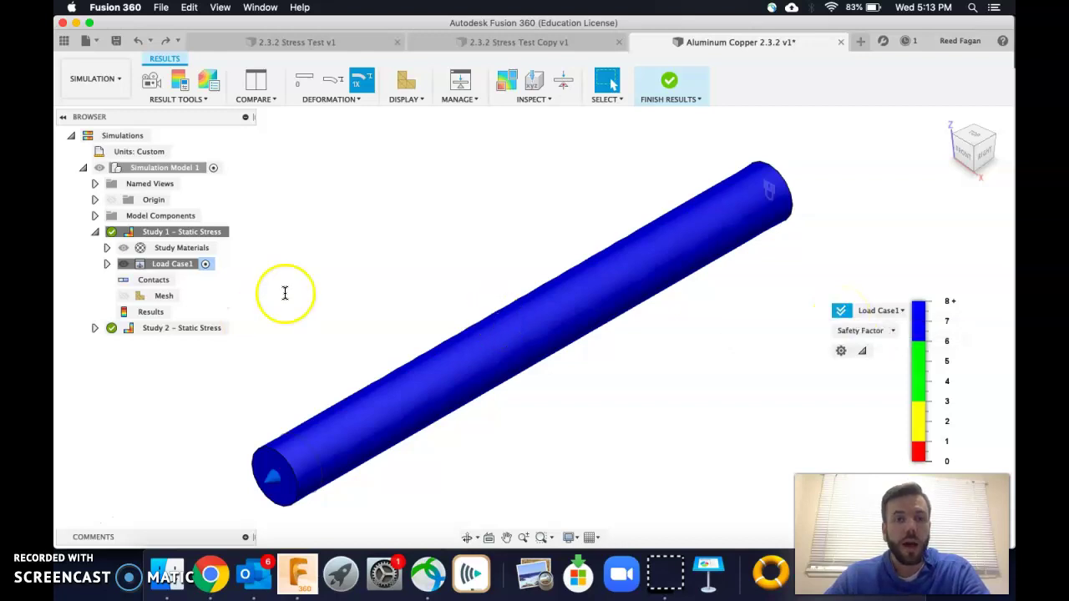
# Compare results side by side, showing Study 2 – Static Stress in the right viewport
pyautogui.click(262, 99)
pyautogui.click(265, 115)
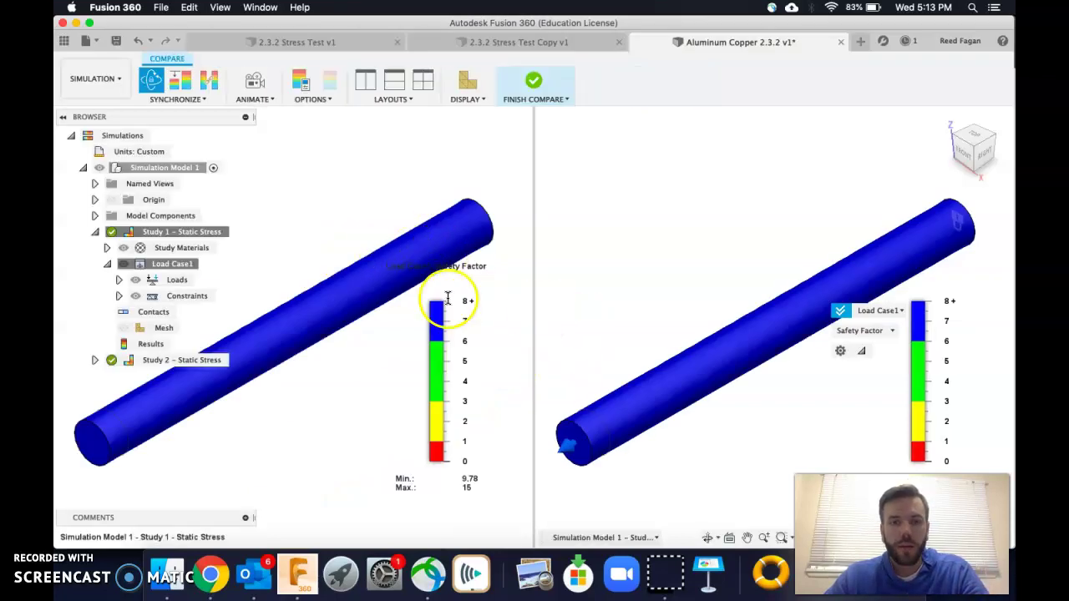
pyautogui.moveTo(482, 299)
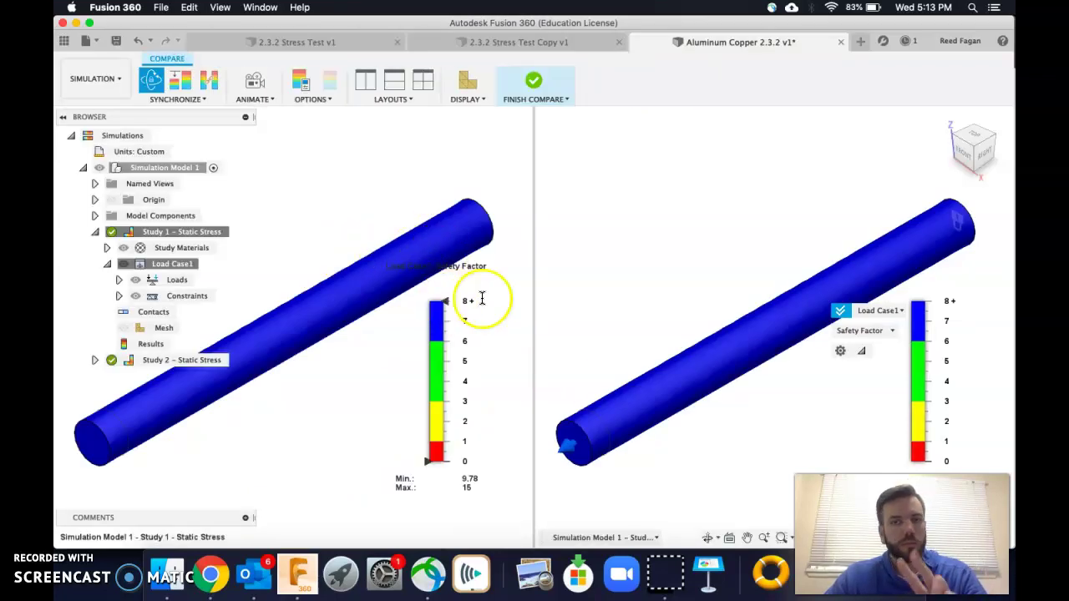
pyautogui.click(643, 537)
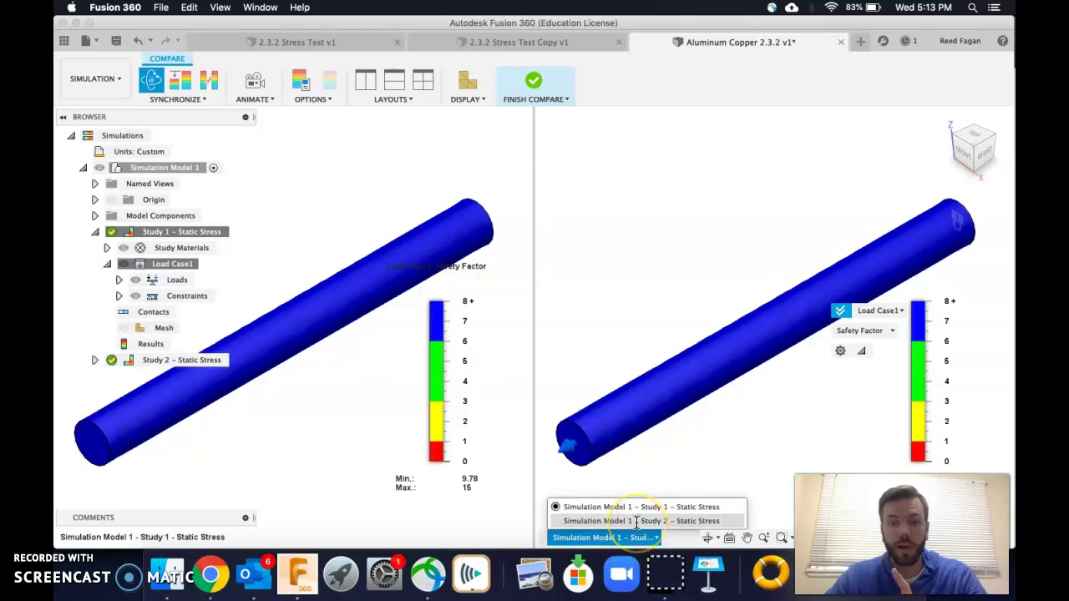
pyautogui.click(637, 521)
pyautogui.click(708, 354)
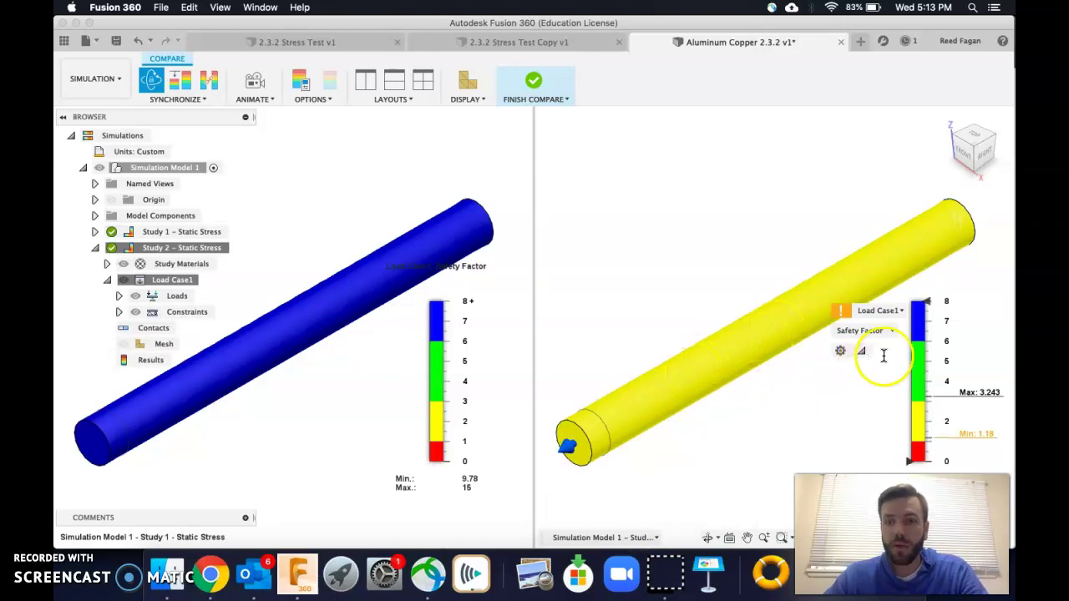
pyautogui.moveTo(926, 422)
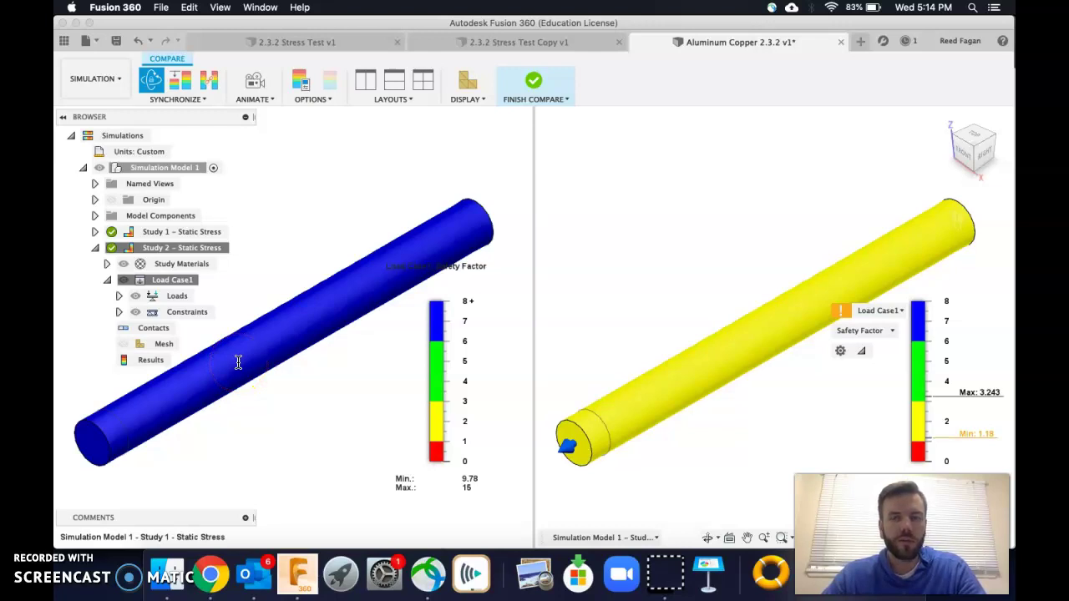
pyautogui.click(292, 370)
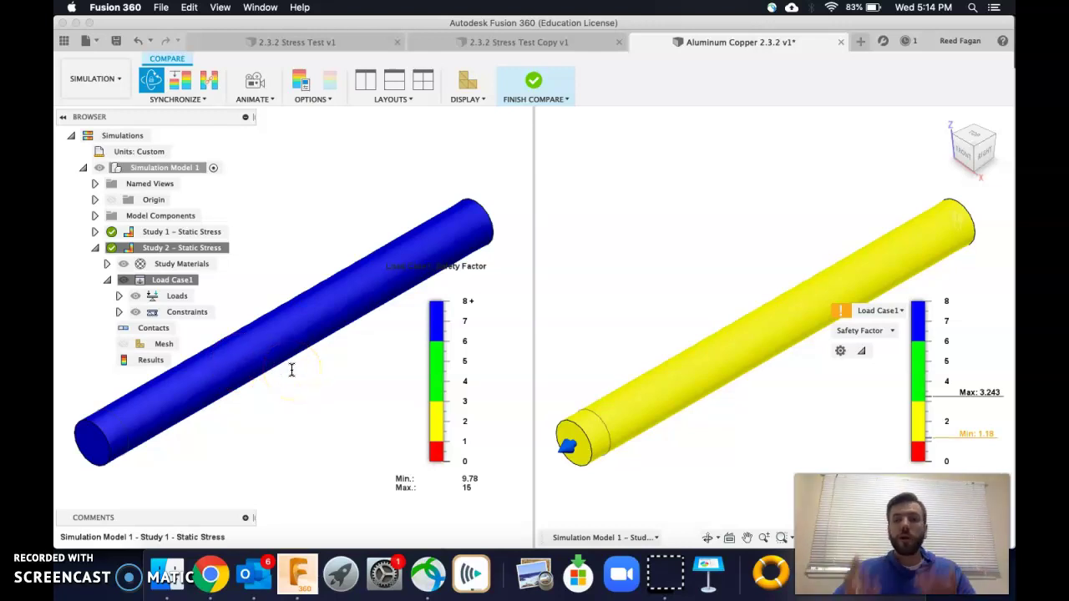
pyautogui.click(292, 355)
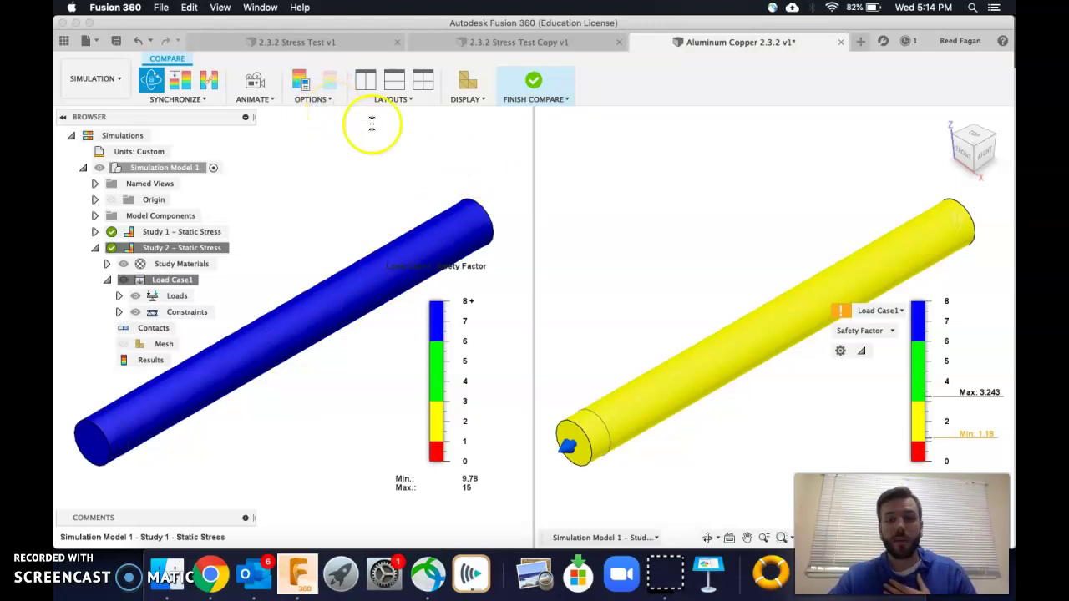
# Change the copper rod's plot from Safety Factor to Stress, then to Total Displacement (max 0.05687 mm)
pyautogui.click(891, 331)
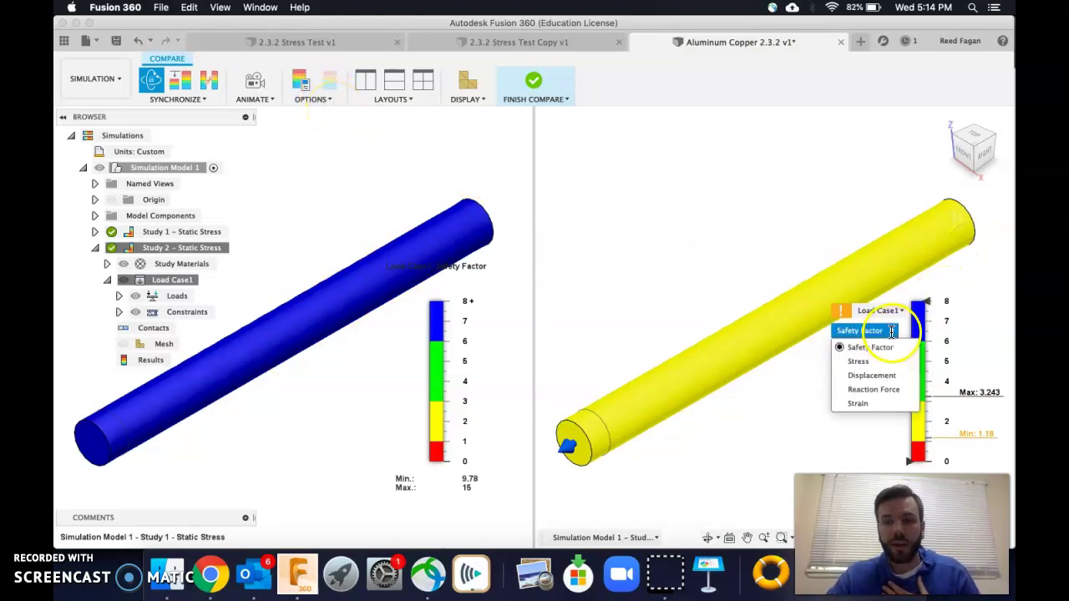
pyautogui.click(856, 361)
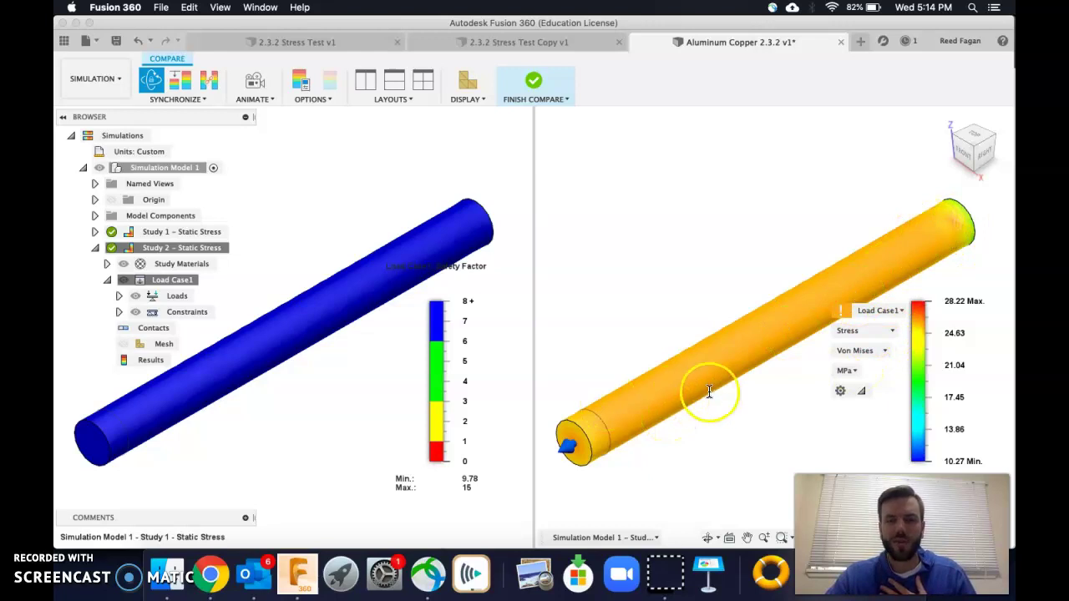
pyautogui.click(881, 331)
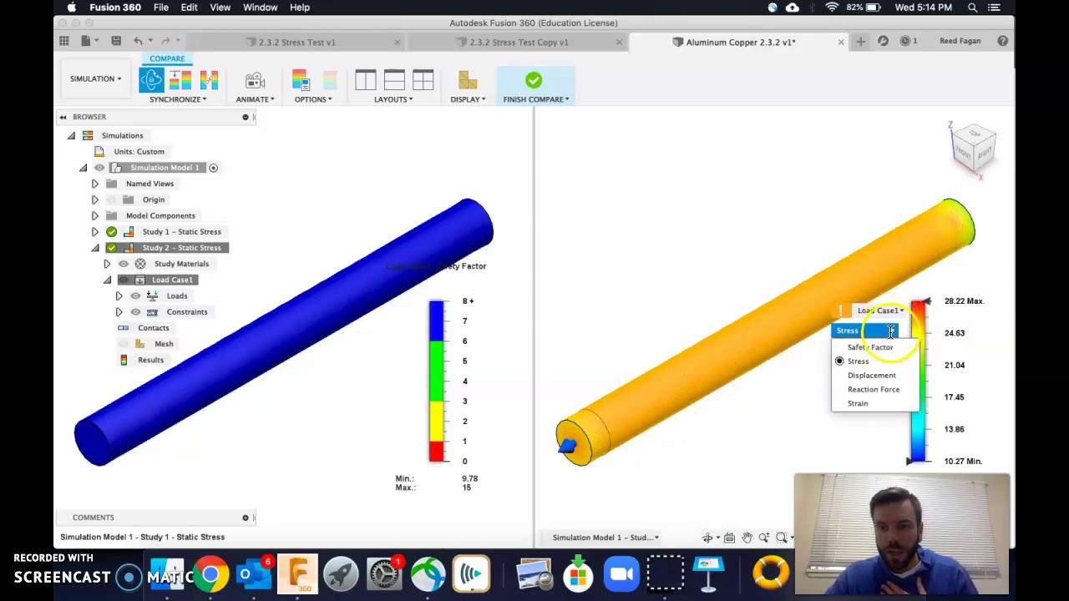
pyautogui.click(872, 375)
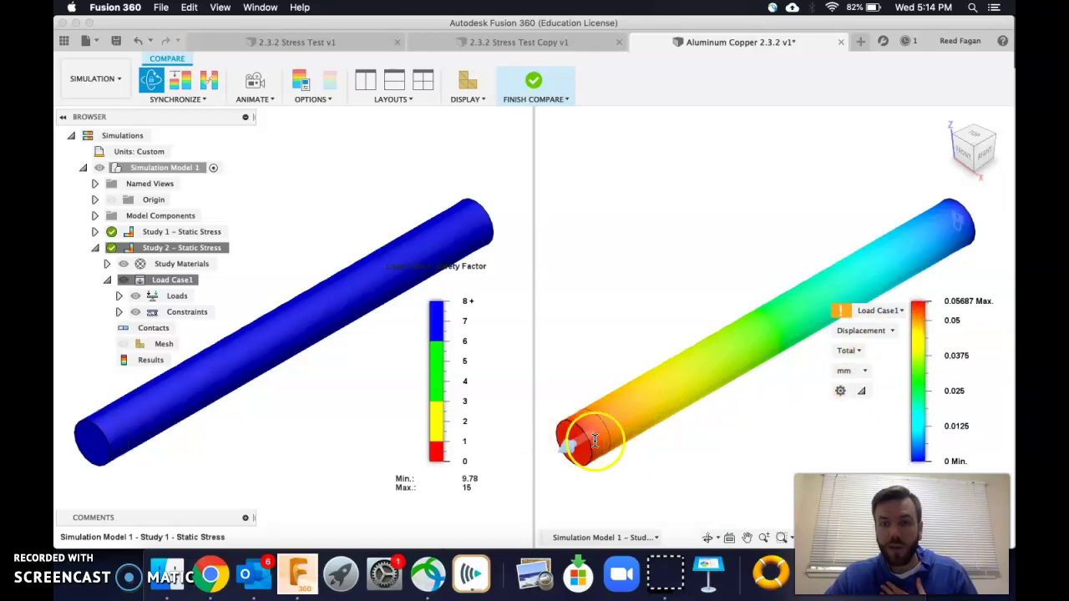